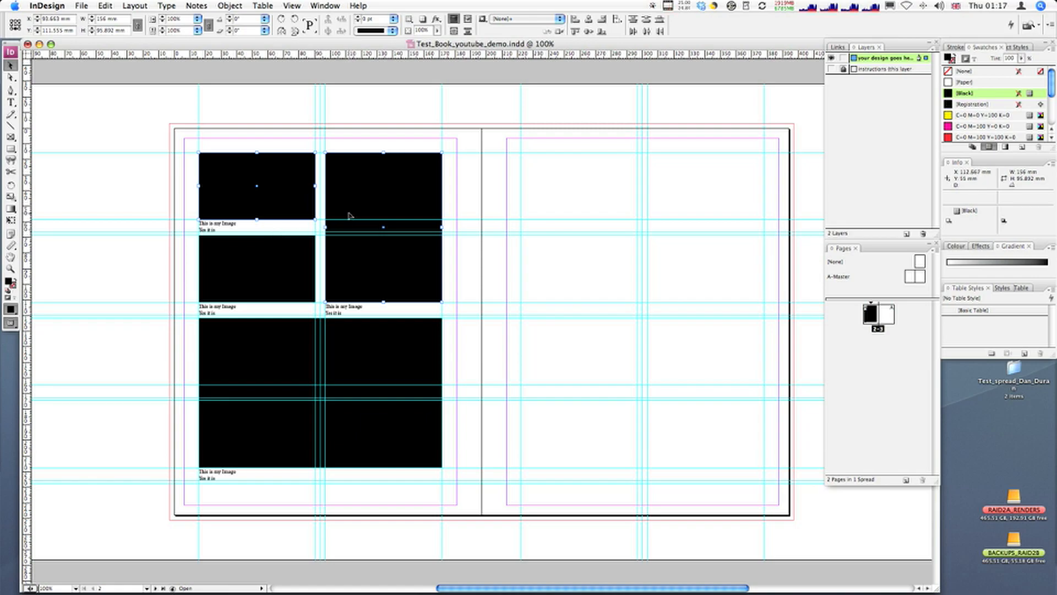
Step: Remove the black fill from all four picture frames by setting their fill to [None]
click(318, 151)
click(282, 176)
shift+click(356, 188)
shift+click(300, 254)
shift+click(283, 389)
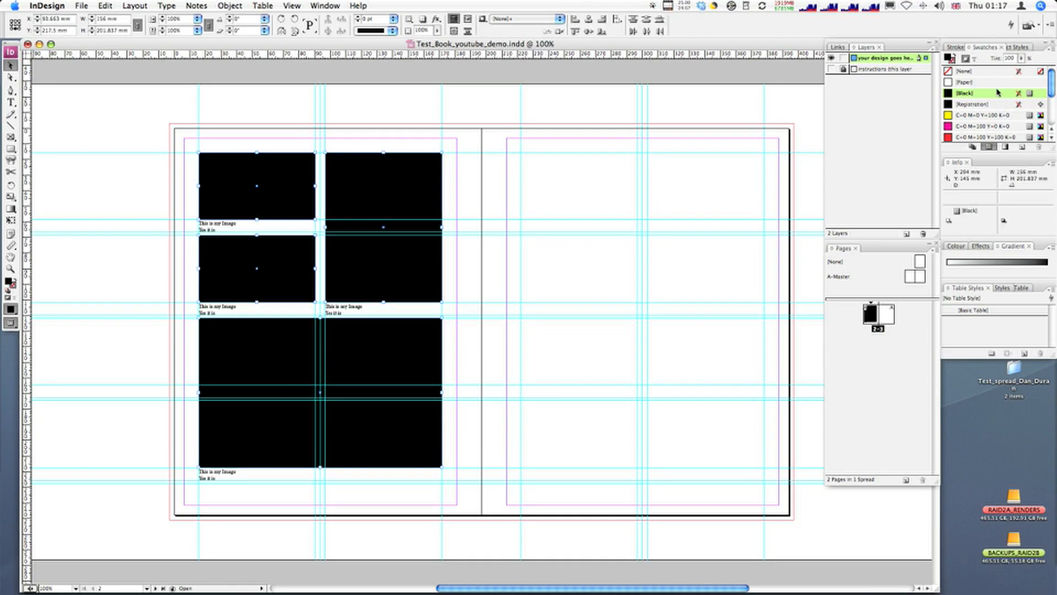
click(969, 71)
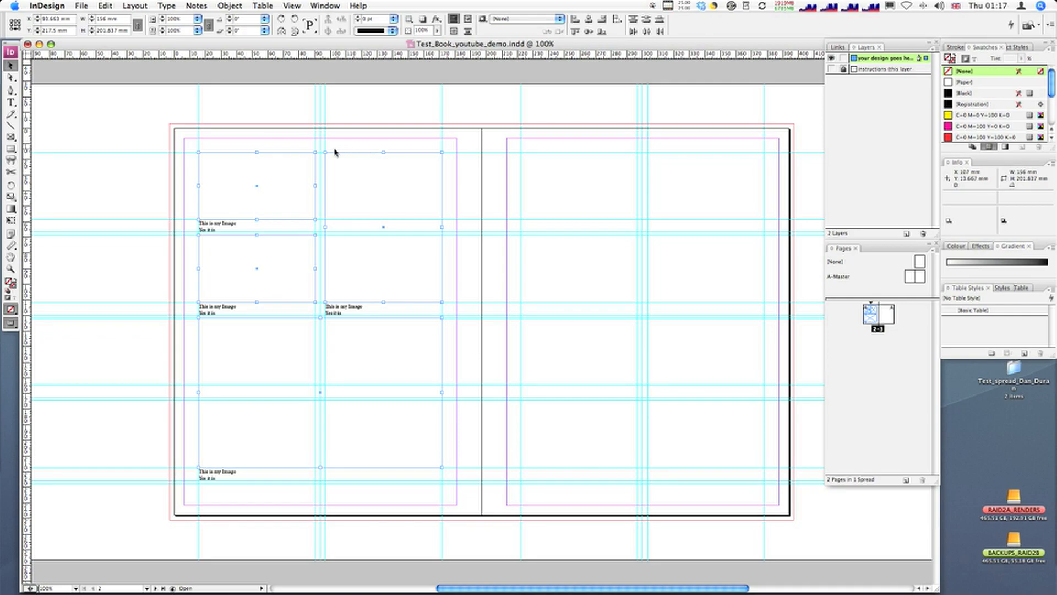
Step: Select only the small empty picture frame at the upper left of the first page
click(299, 149)
click(300, 160)
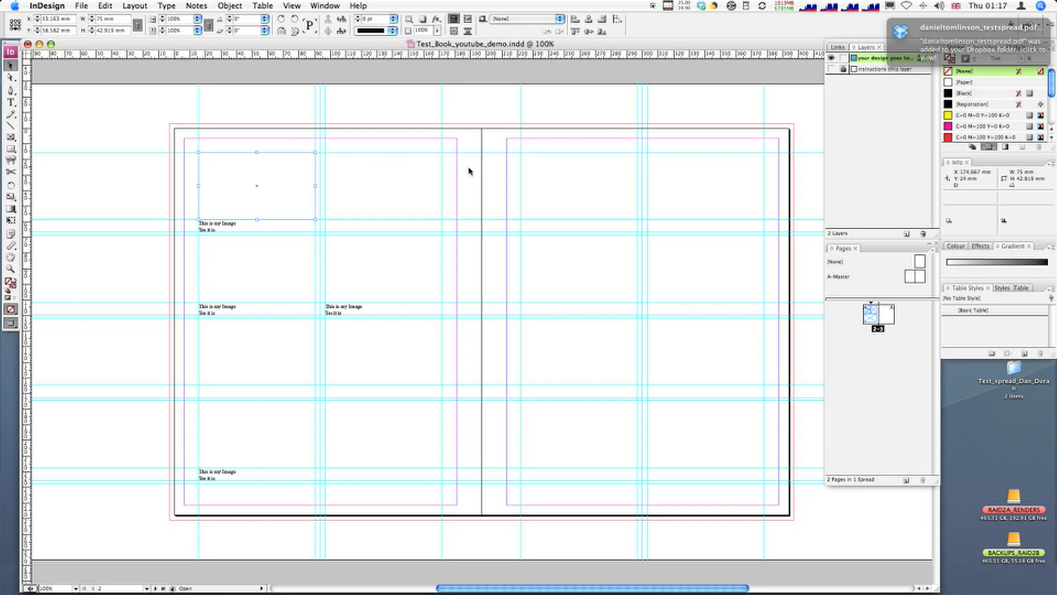
click(82, 5)
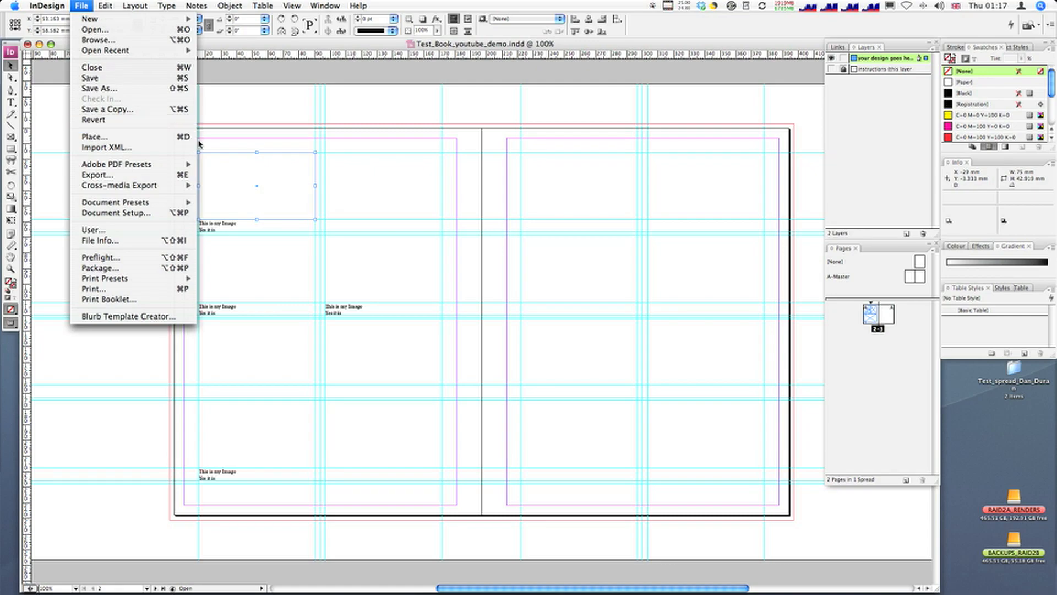
click(252, 143)
key(super+d)
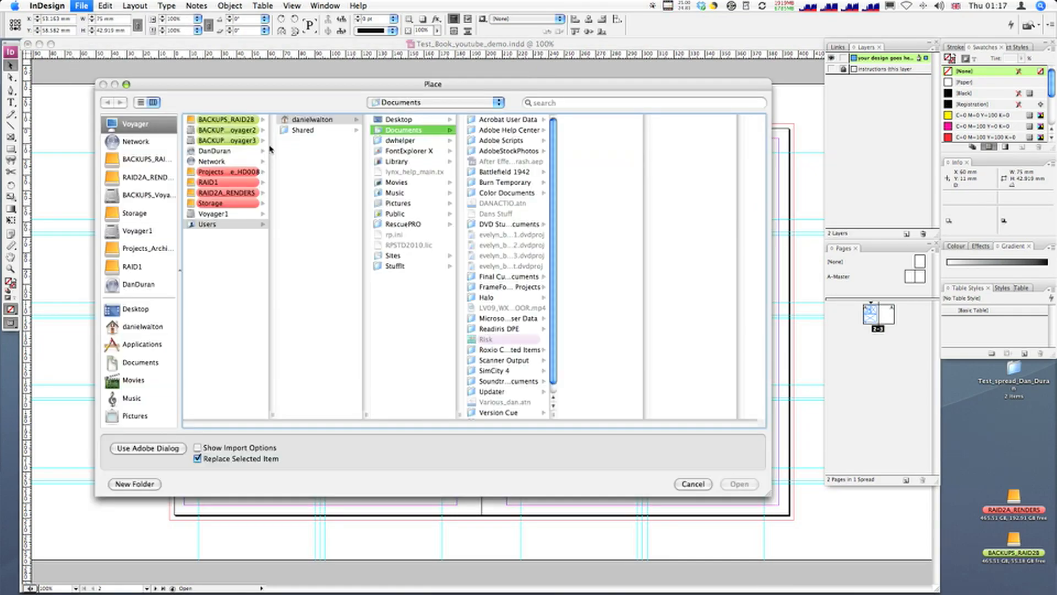
click(693, 484)
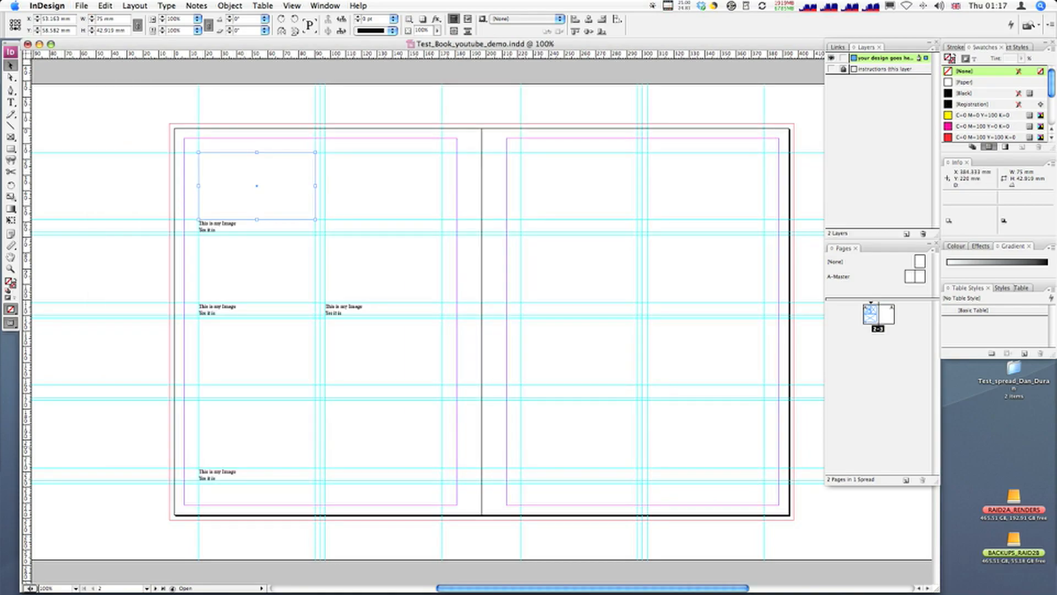
key(super+Tab)
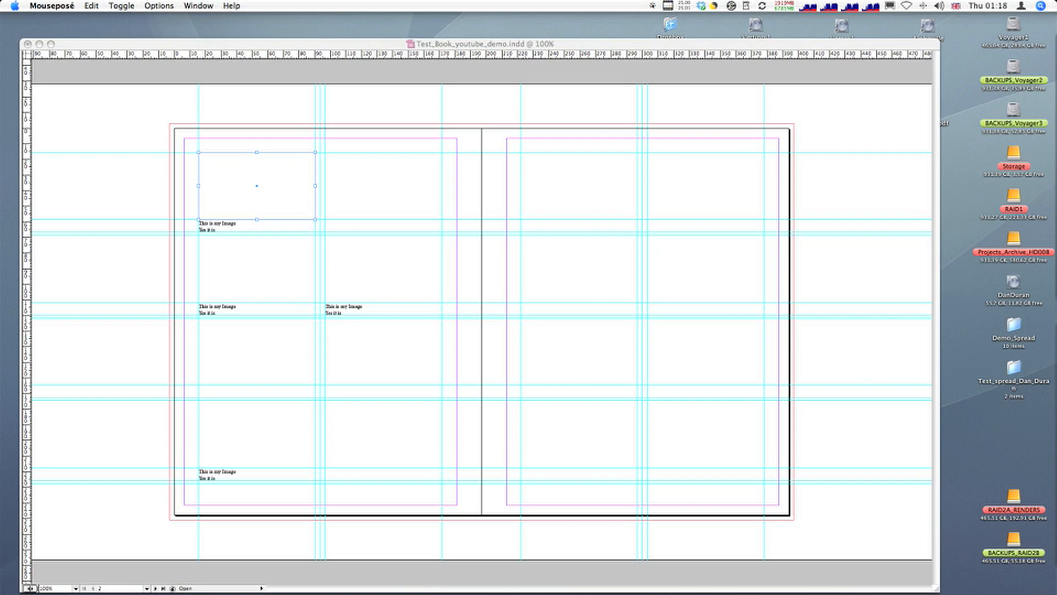
key(F1)
key(super+d)
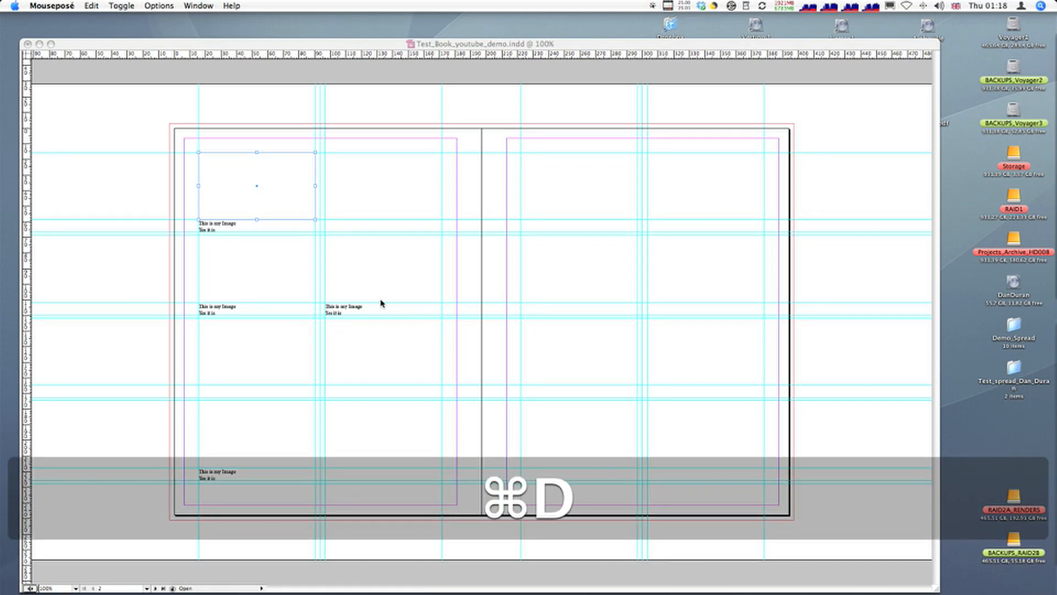
click(387, 298)
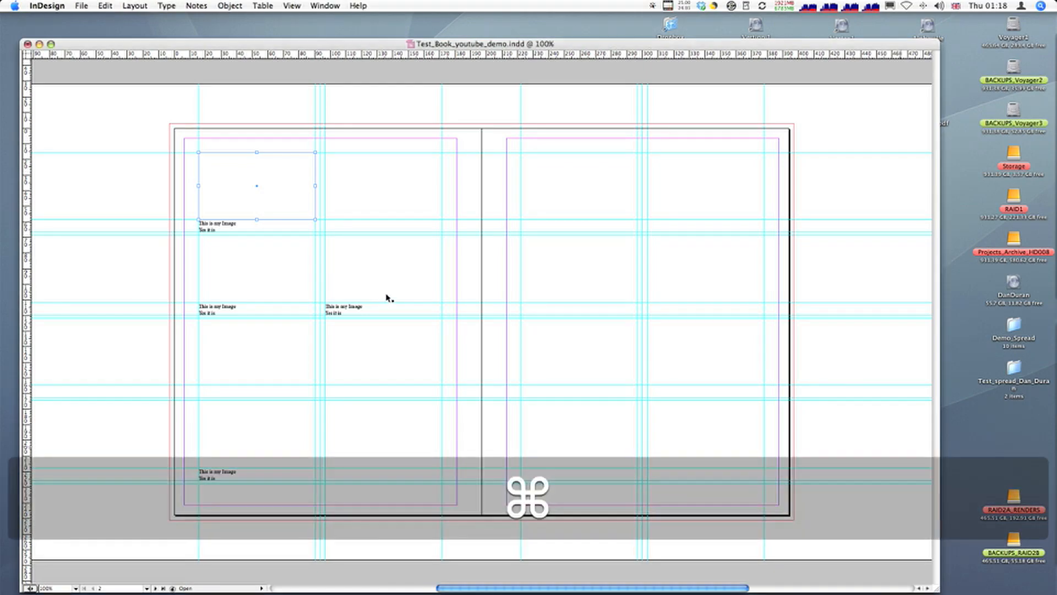
Step: Start placing a picture in the selected frame and browse to the images subfolder of the test spread folder on the Desktop
key(super+d)
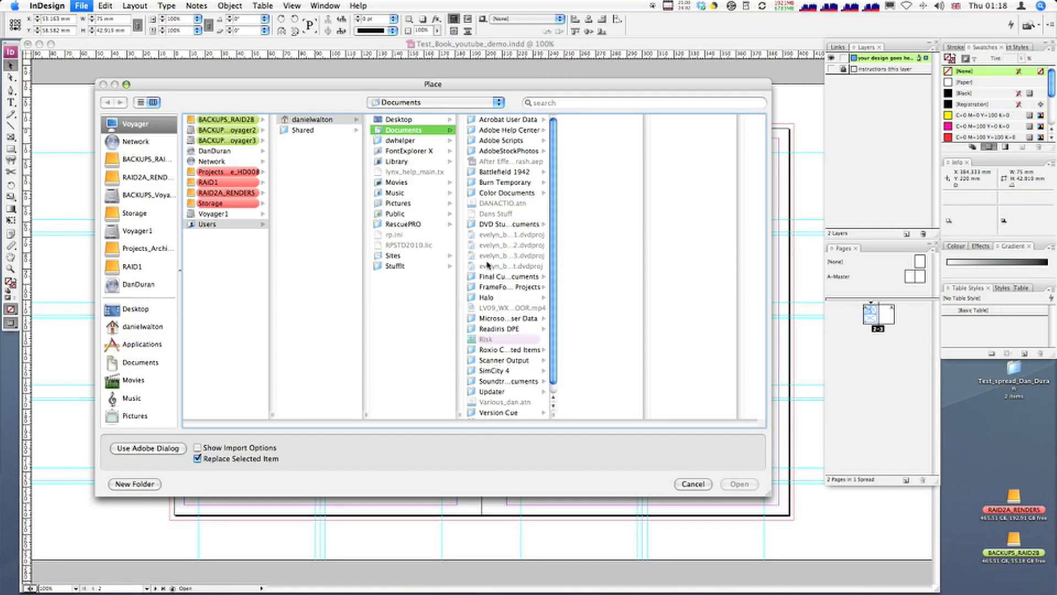
click(148, 310)
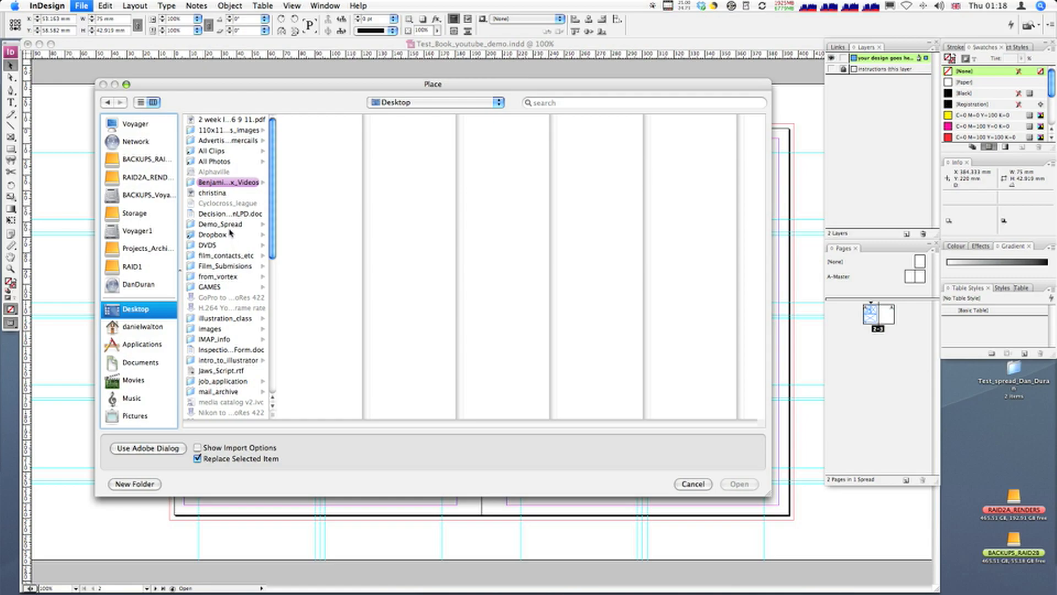
scroll(270, 361, down, 5)
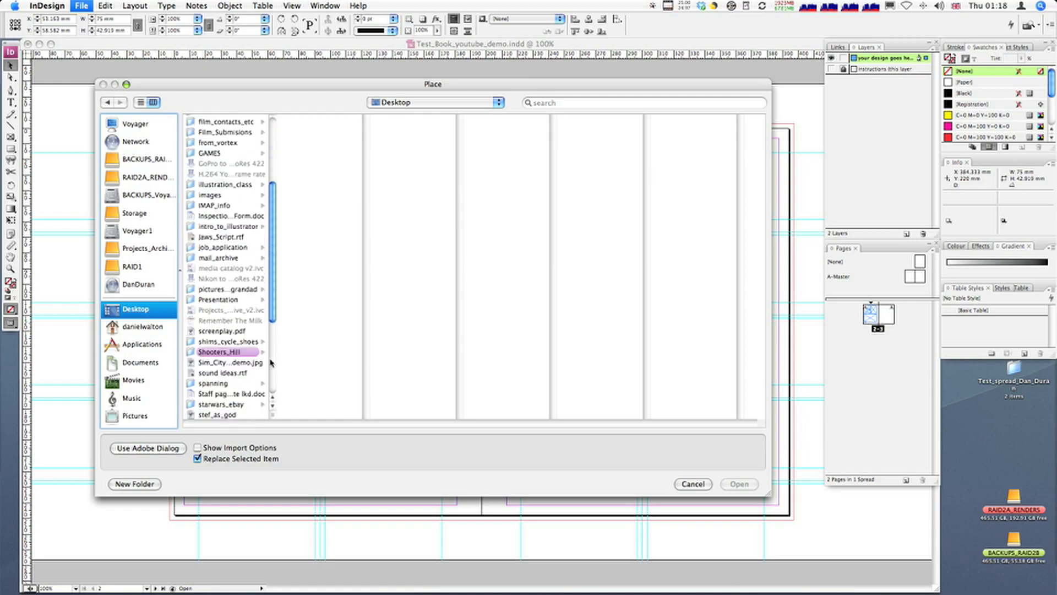
scroll(270, 361, down, 2)
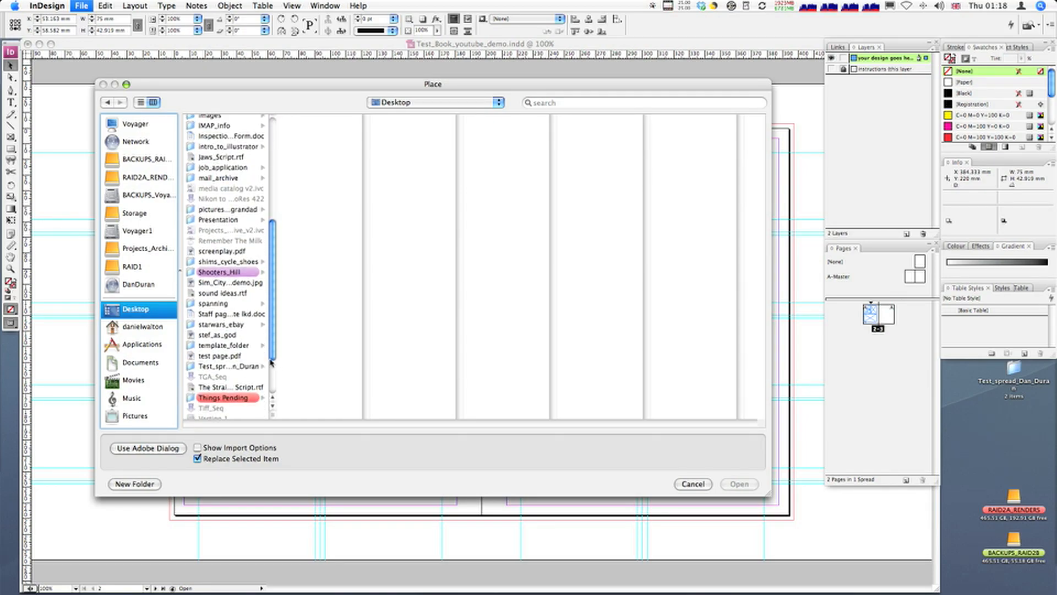
drag(270, 417, 342, 417)
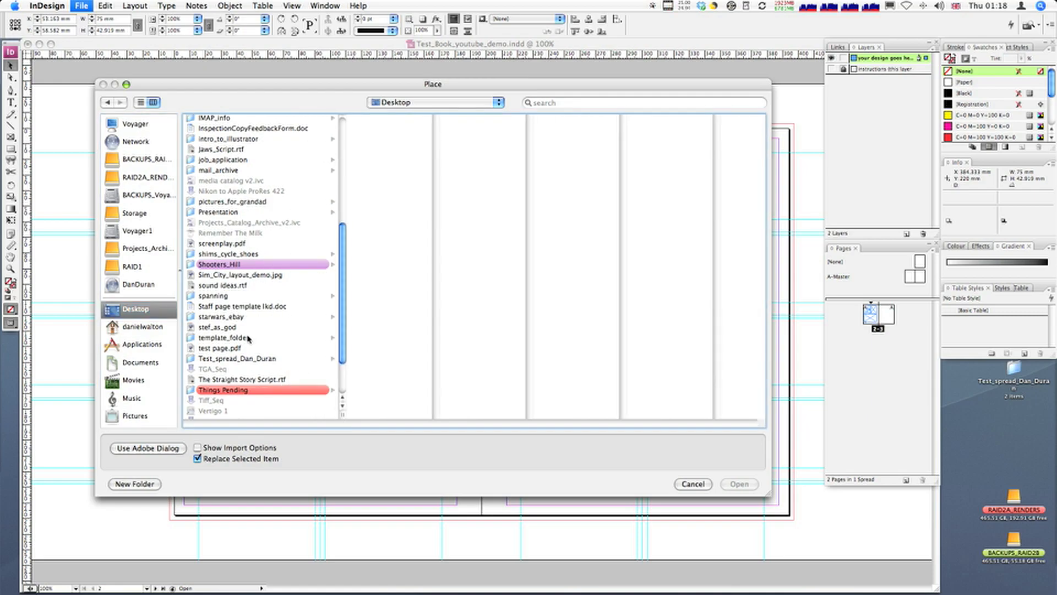
click(236, 359)
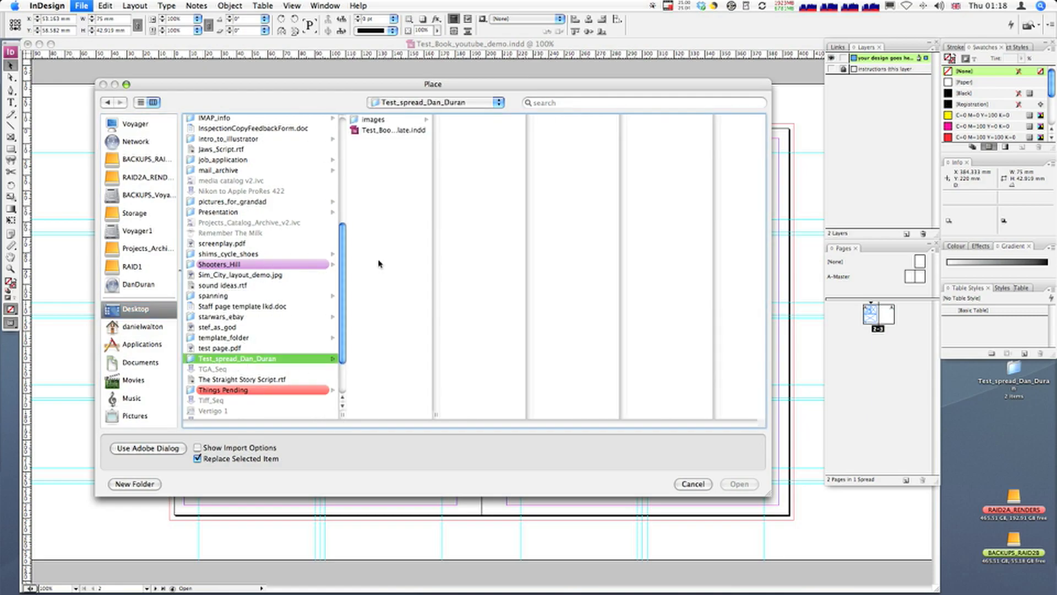
click(375, 120)
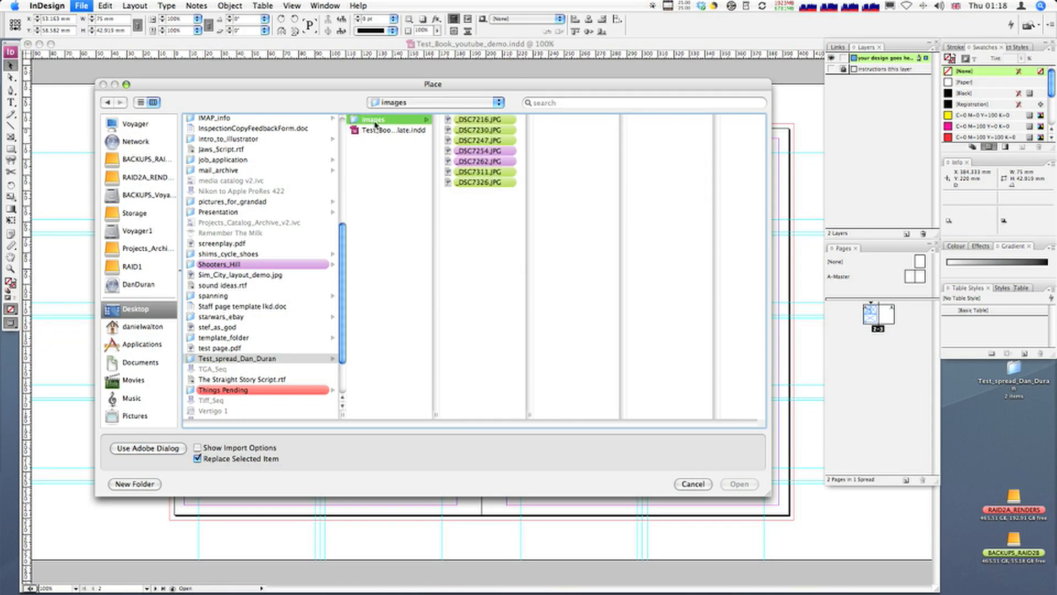
Step: Place the image _DSC7230.JPG into the selected upper-left frame
click(486, 120)
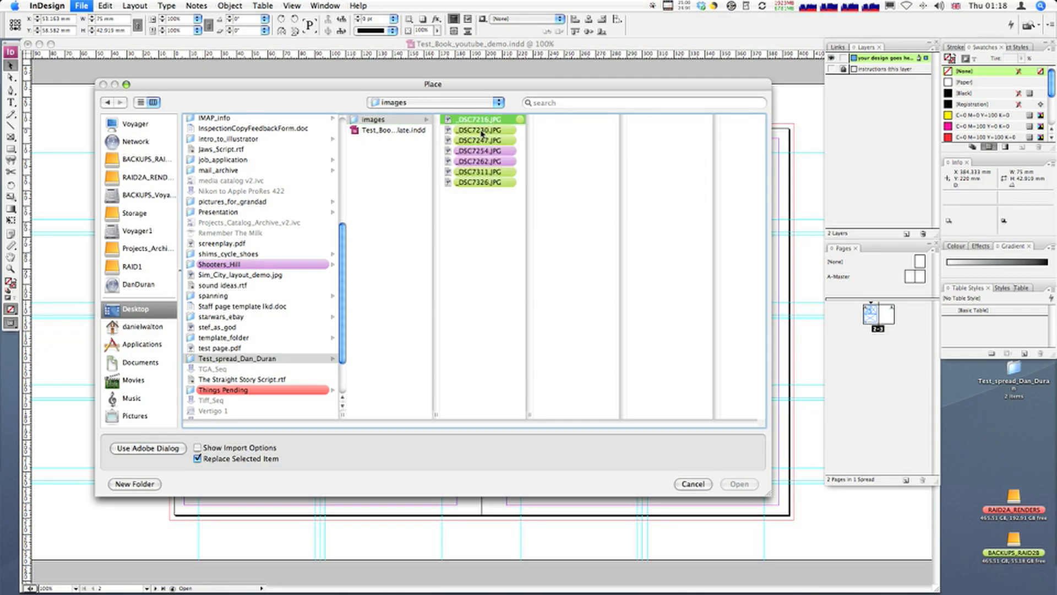
click(481, 131)
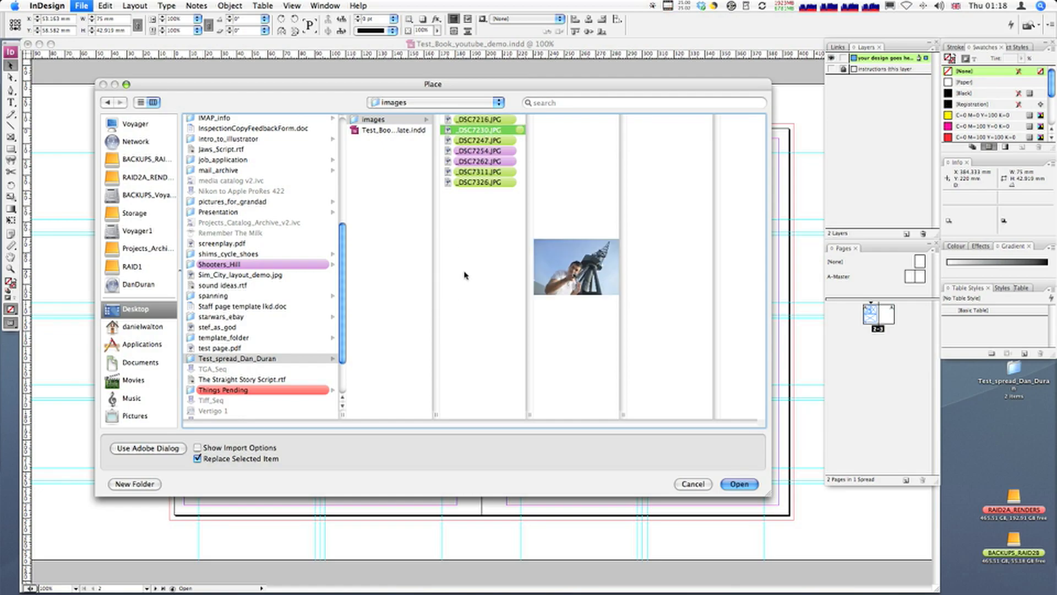
drag(487, 91, 508, 151)
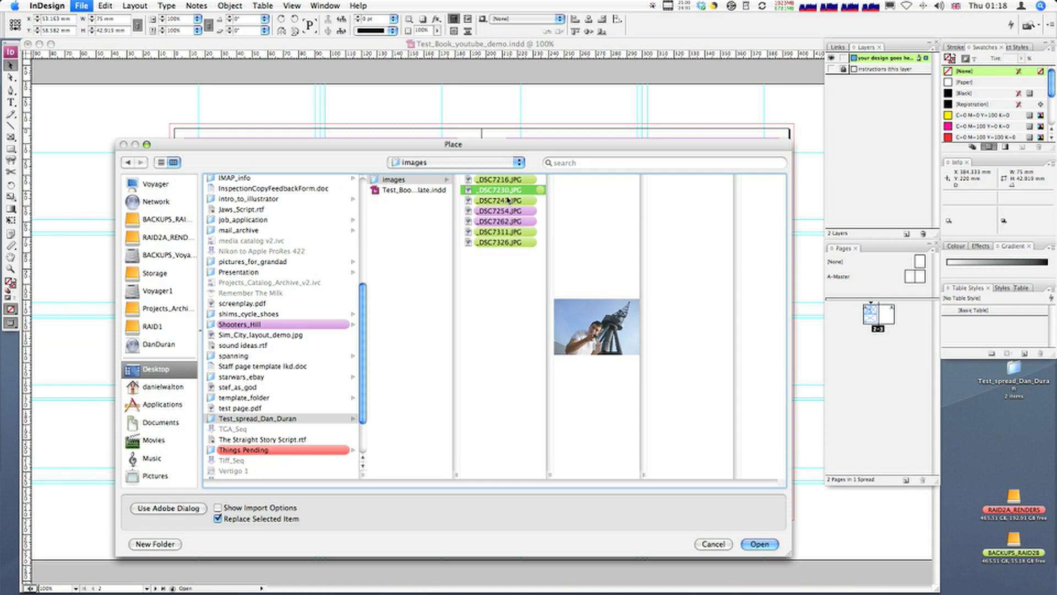
click(507, 200)
click(505, 192)
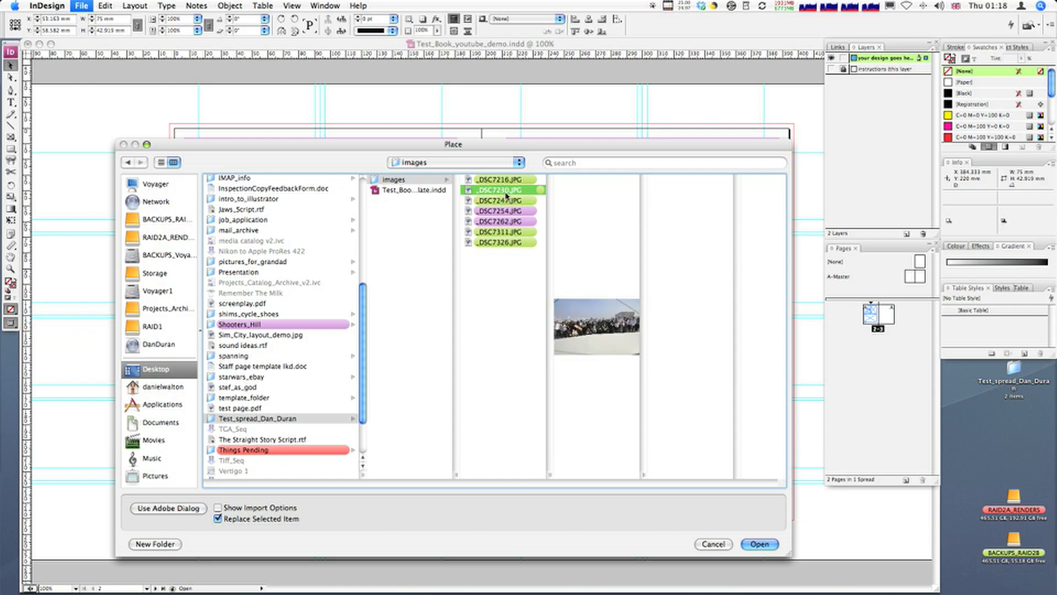
click(765, 545)
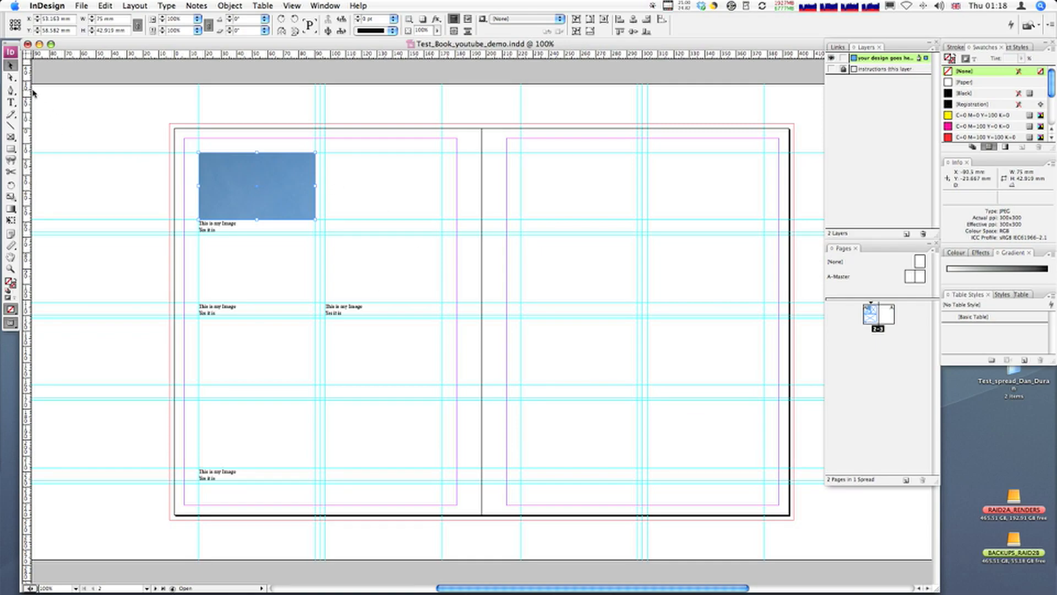
Step: Select the placed photo inside its frame with the Direct Selection tool and apply Fit Content Proportionally
click(11, 77)
click(226, 175)
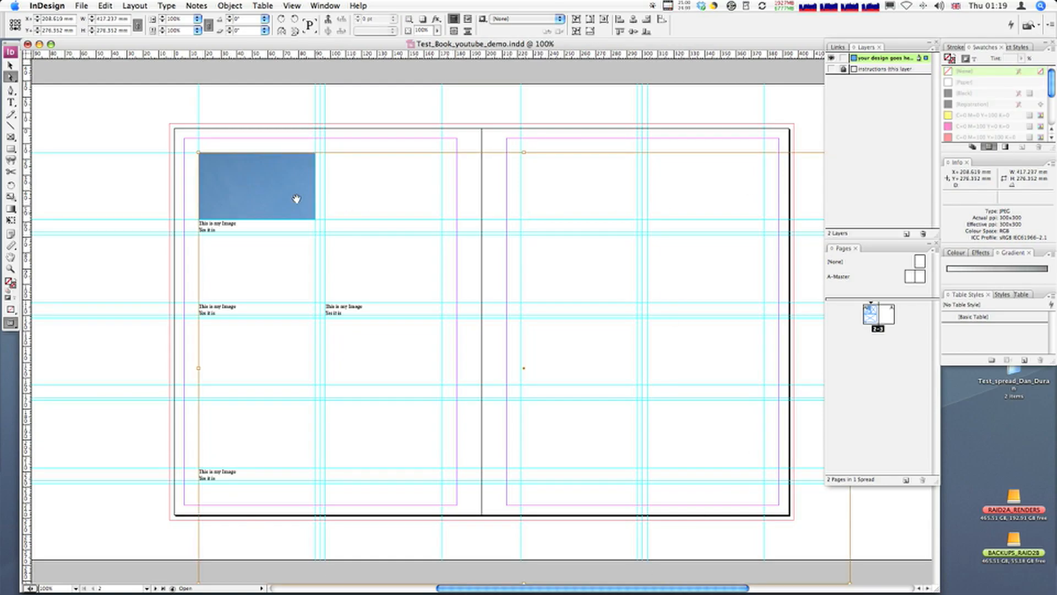
right_click(255, 184)
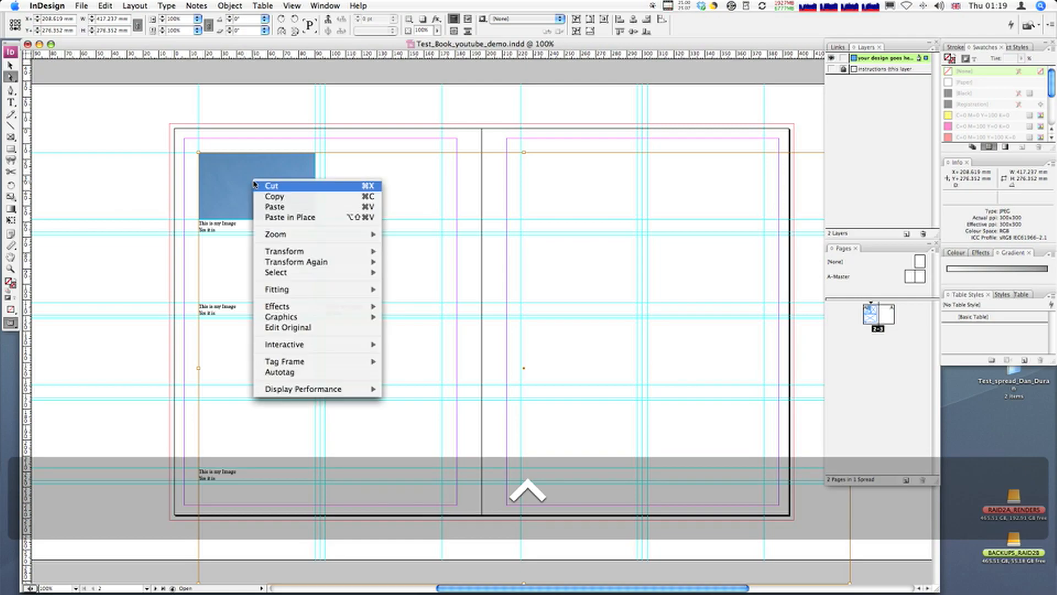
mouse_move(307, 289)
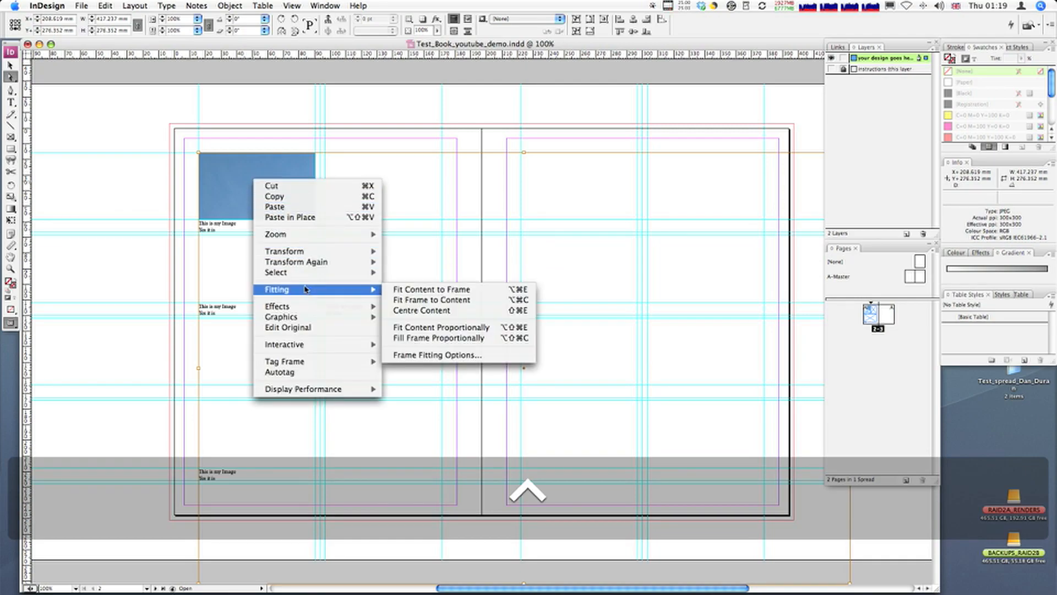
click(438, 328)
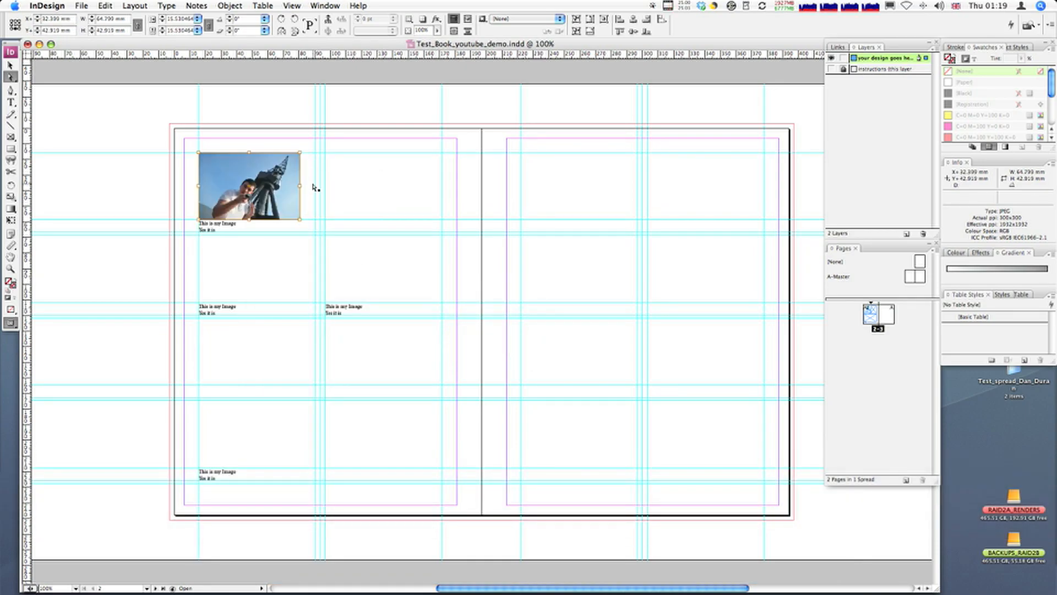
Step: Apply Fill Frame Proportionally to the photo in the upper-left frame
right_click(269, 181)
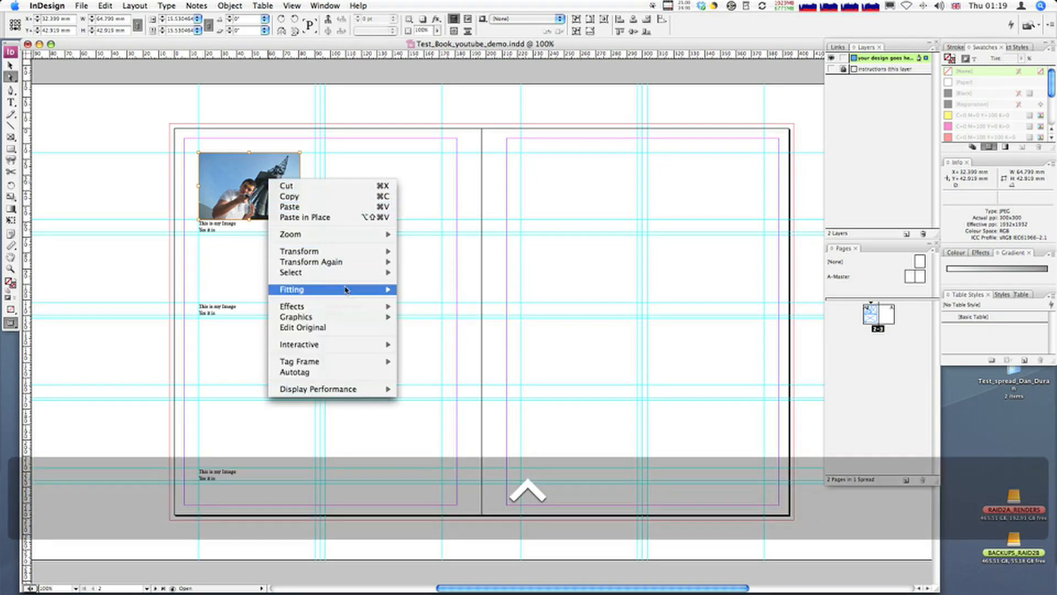
mouse_move(348, 289)
click(472, 338)
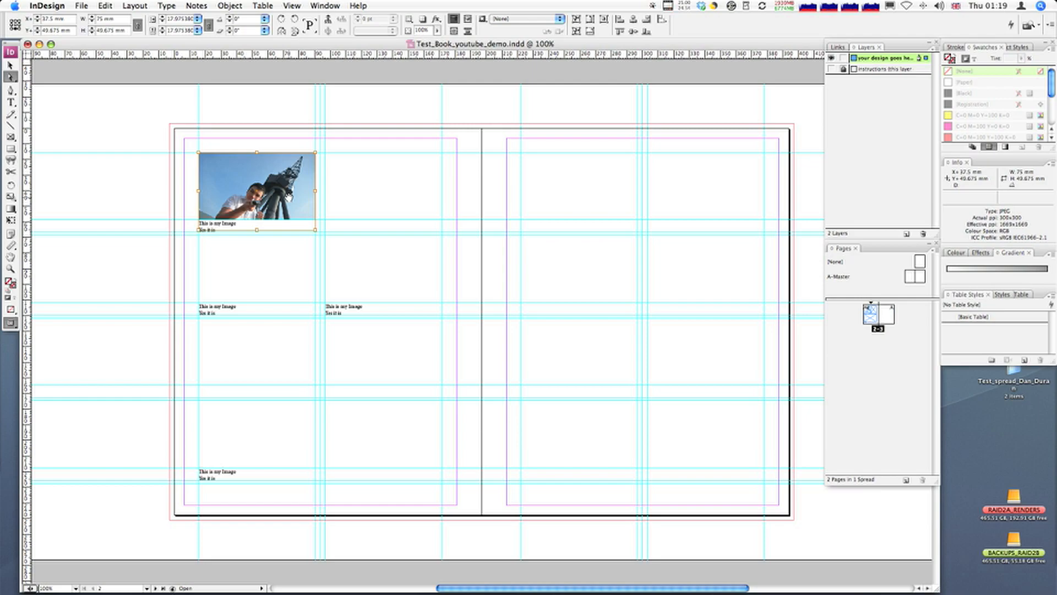
Step: Nudge the photo upward by about 1.8 mm within its frame
key(Up)
key(Up)
key(Up)
key(Up)
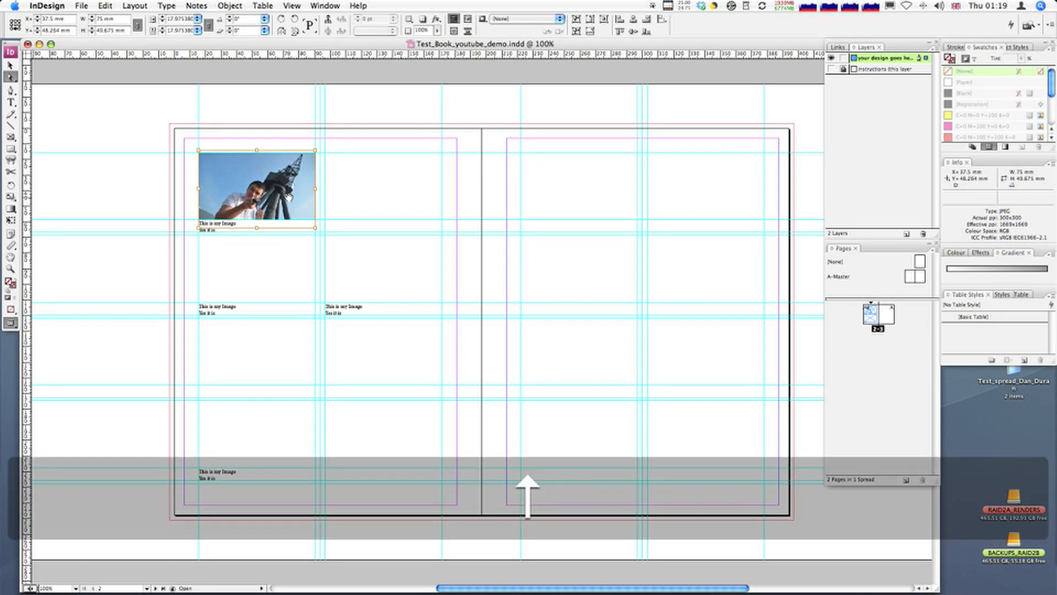
key(Up)
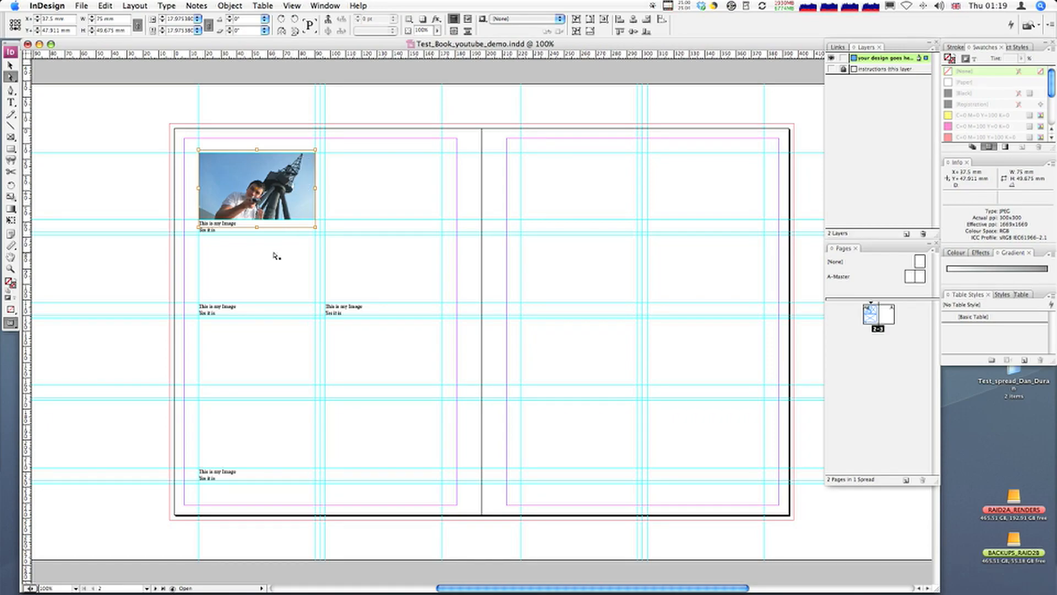
Step: Place the image _DSC7311.JPG into the tall empty frame beside the first photo
click(10, 66)
click(424, 224)
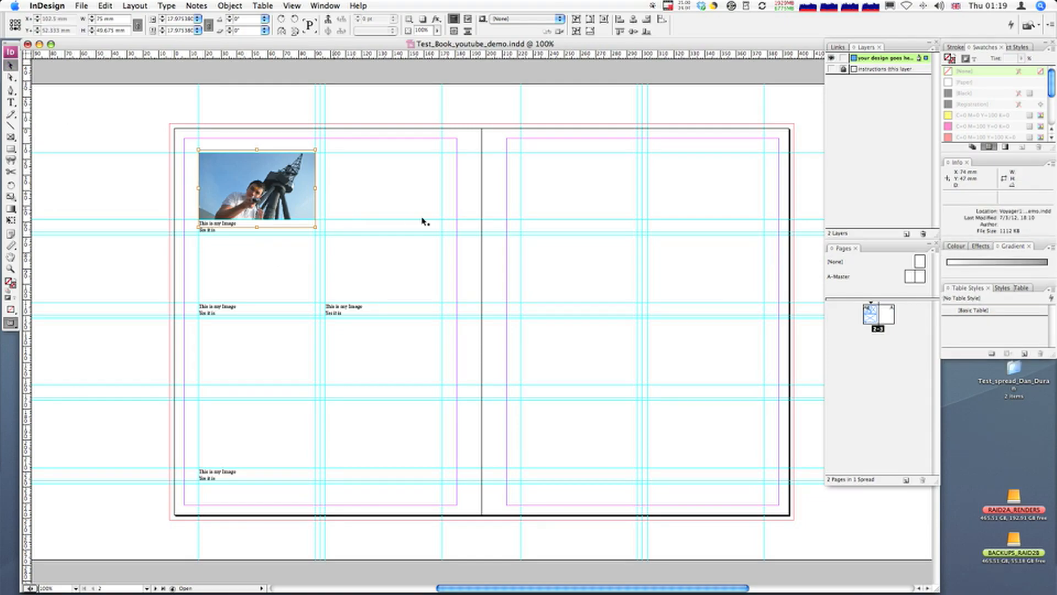
click(400, 200)
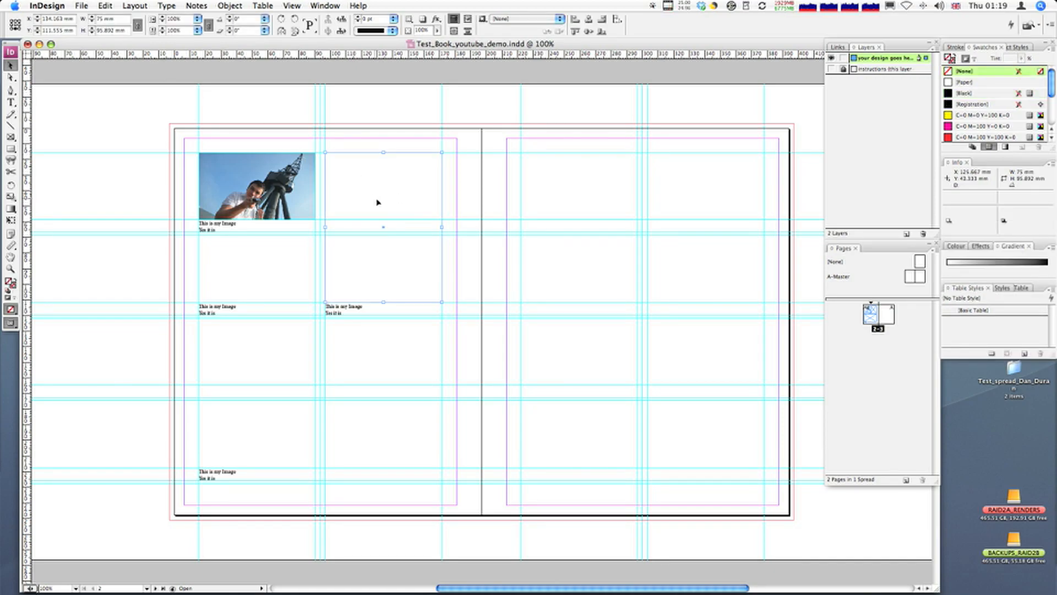
key(super+d)
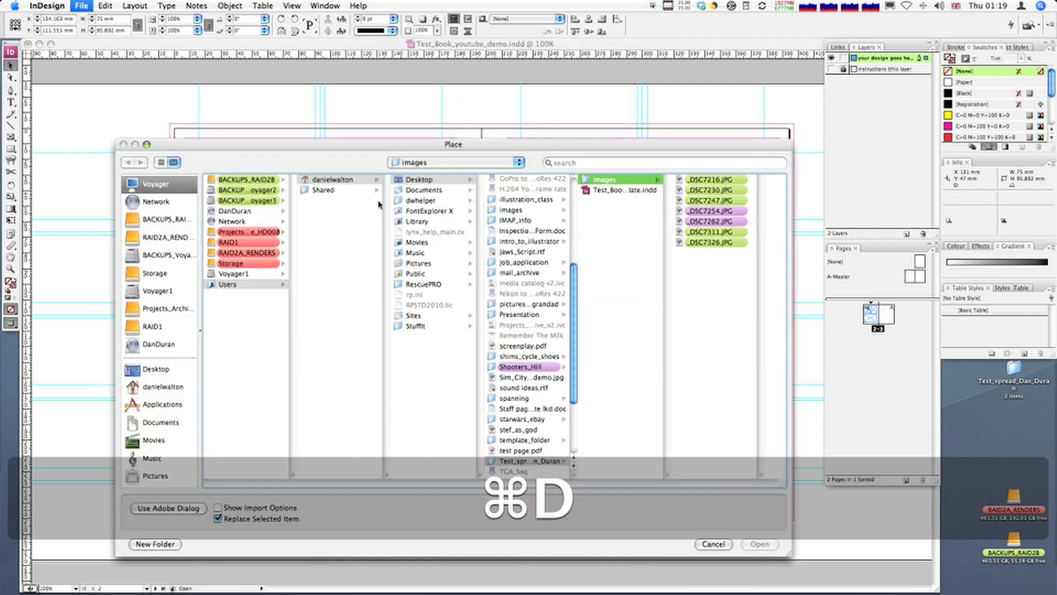
click(712, 209)
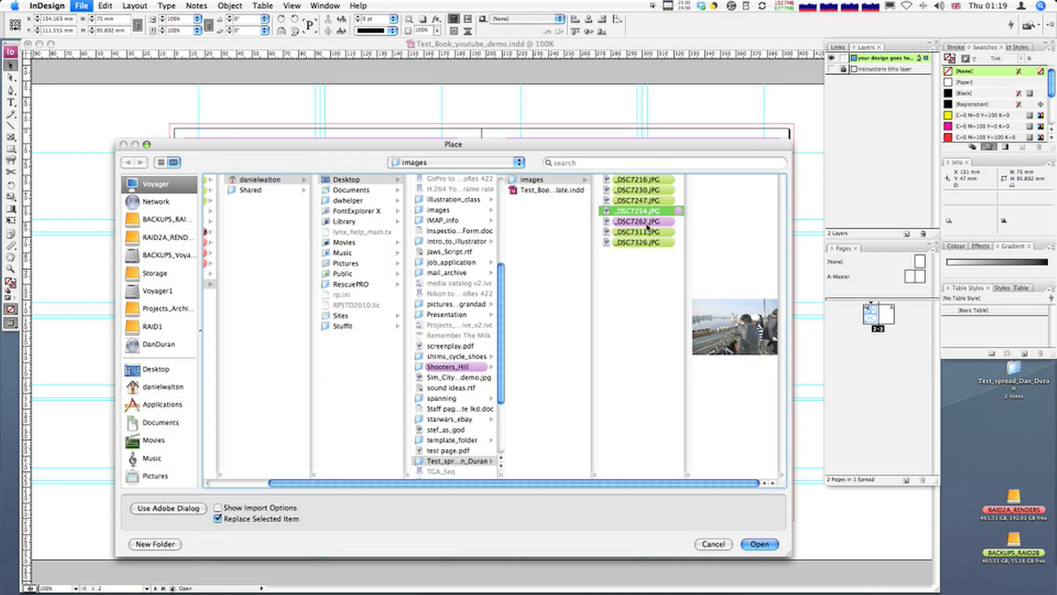
click(647, 222)
click(646, 234)
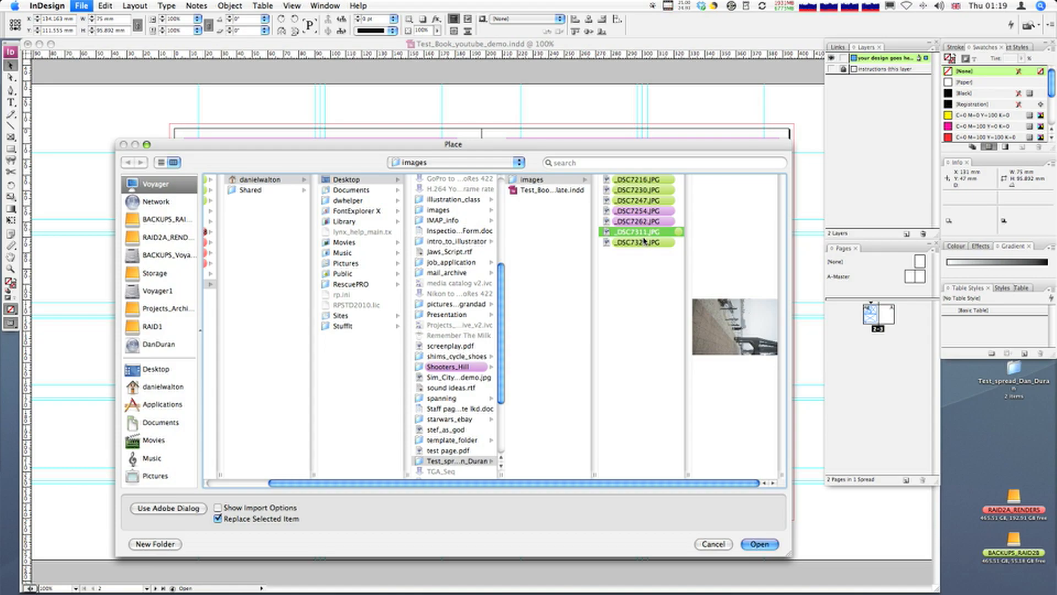
click(764, 546)
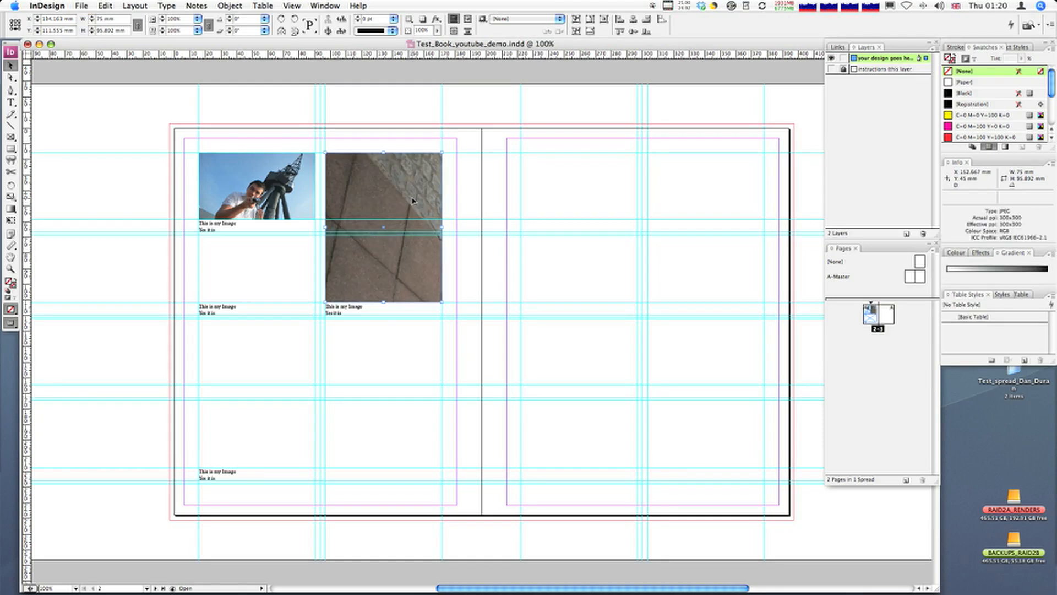
Step: Select the photo inside the tall frame with the Direct Selection tool and apply Fill Frame Proportionally
click(11, 77)
click(374, 180)
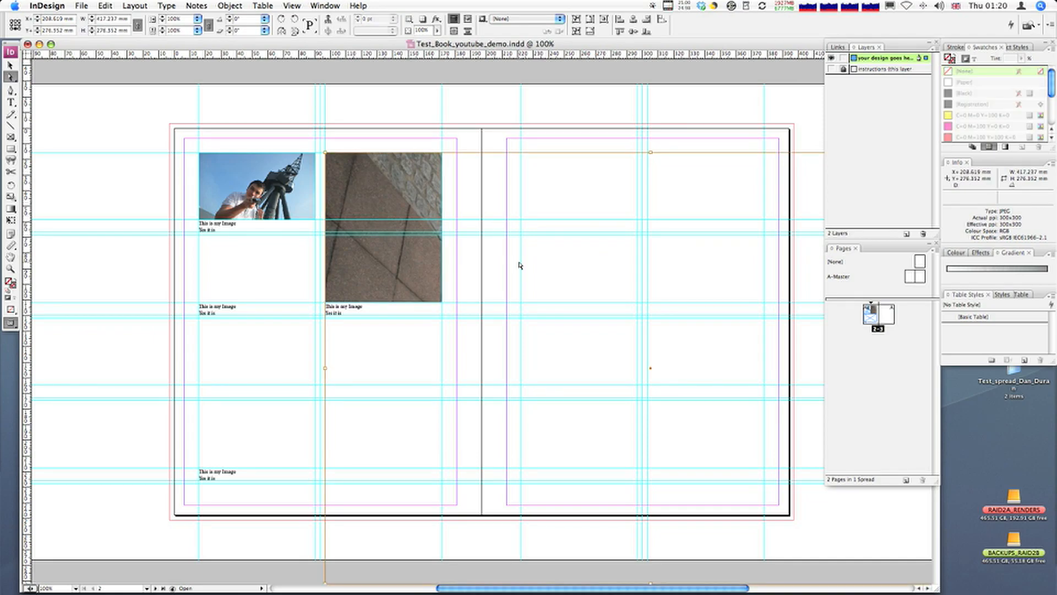
right_click(397, 212)
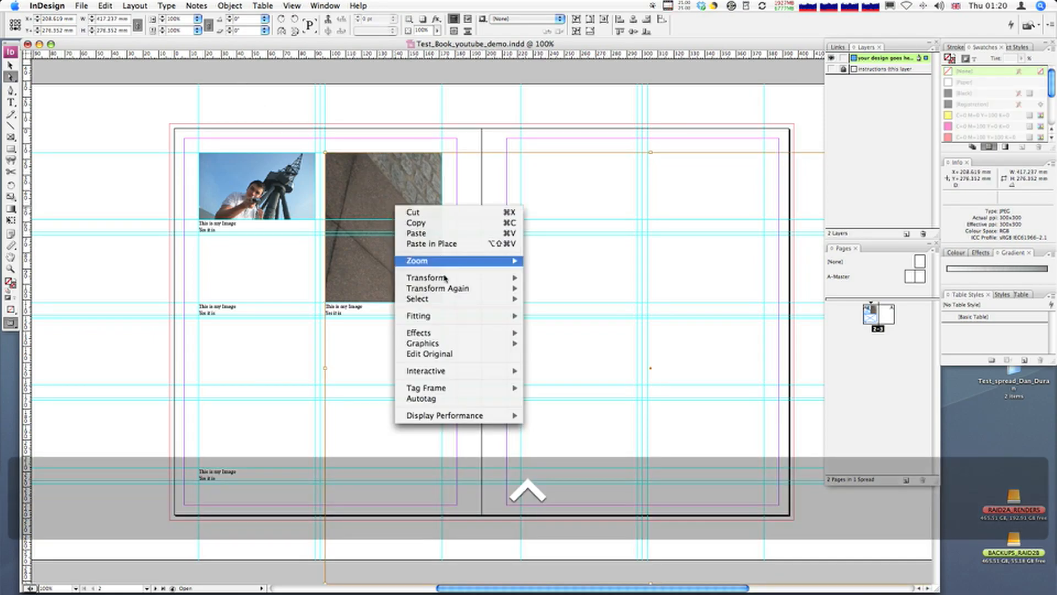
mouse_move(449, 316)
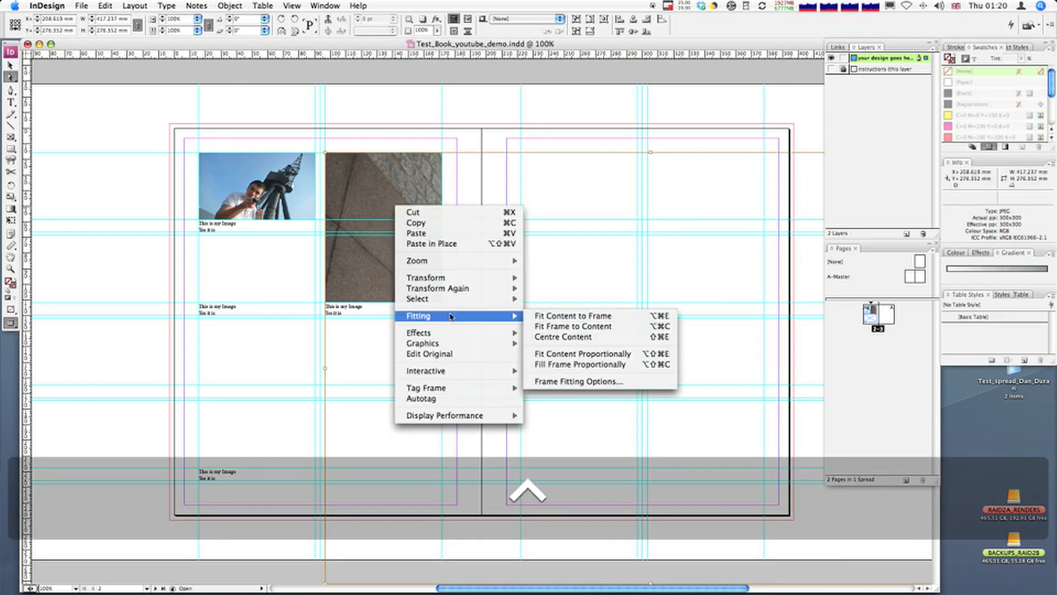
click(605, 365)
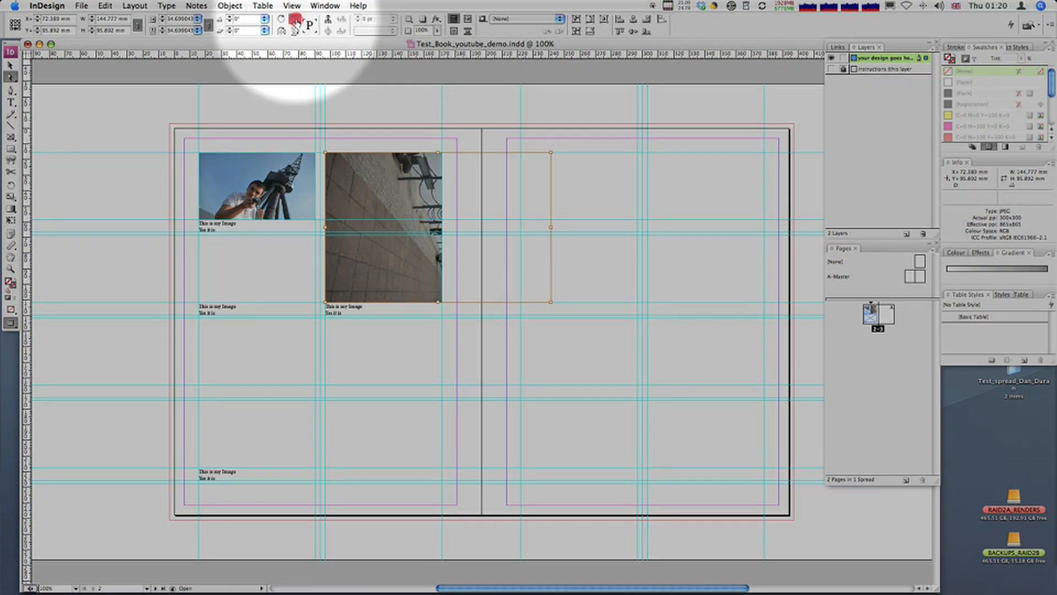
Step: Rotate the tall frame's photo 90° counter-clockwise, reposition it to cover the frame, and scale it to about 32.3%
click(296, 20)
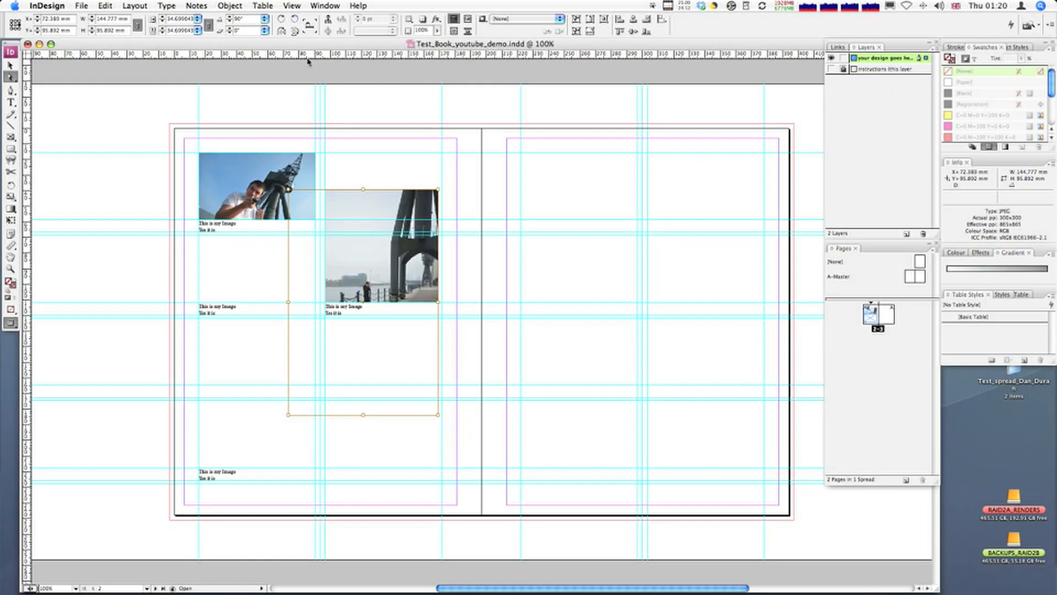
drag(372, 251, 408, 200)
drag(474, 359, 456, 328)
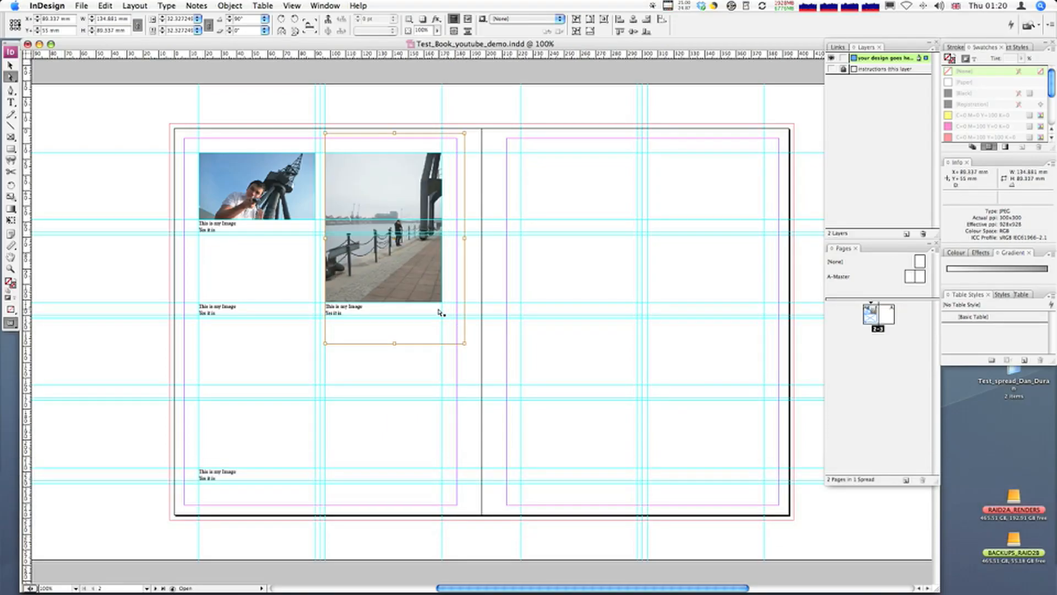
Step: Fine-tune the rotated photo's crop in the tall frame by scaling it to about 31.3%, and deselect it
drag(414, 200, 410, 202)
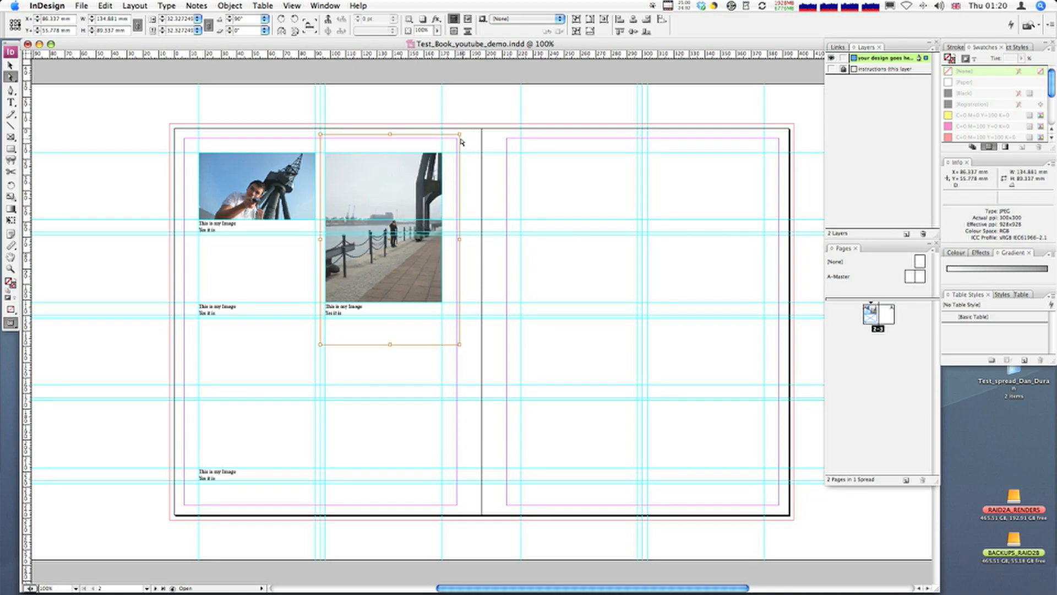
key(super+z)
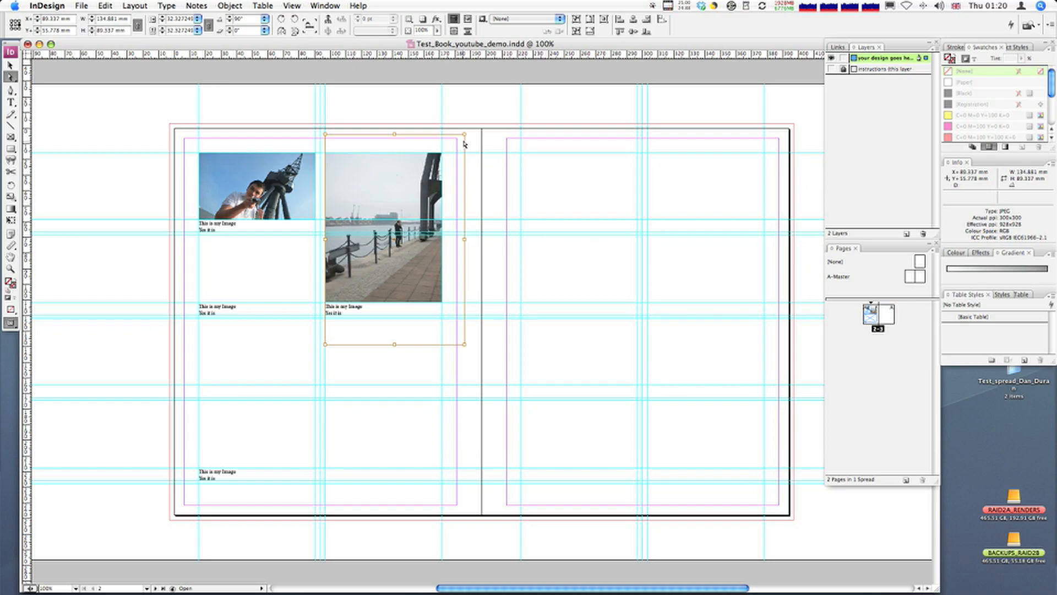
drag(464, 134, 460, 140)
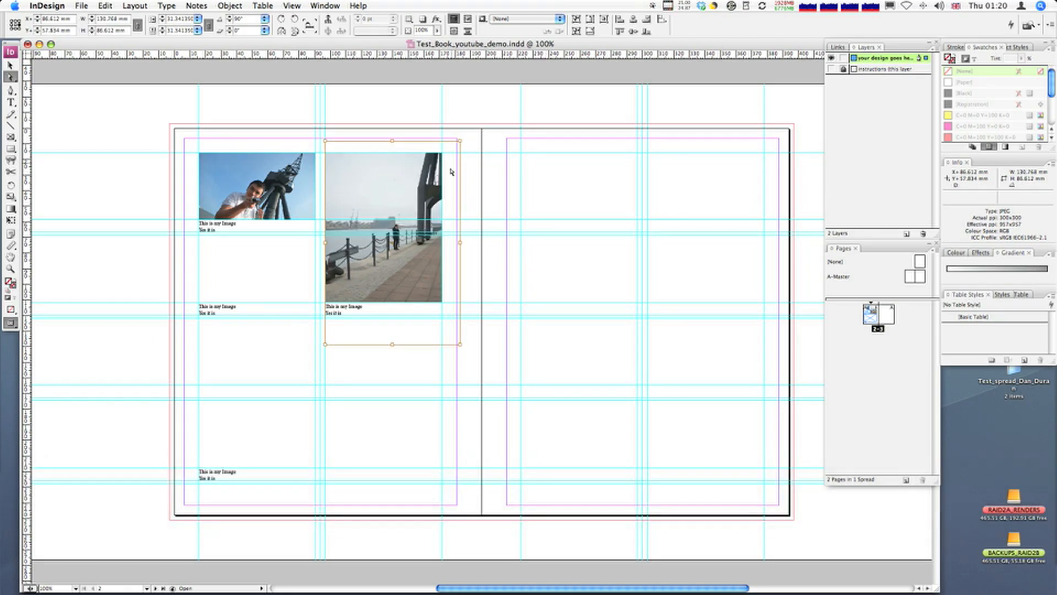
click(468, 292)
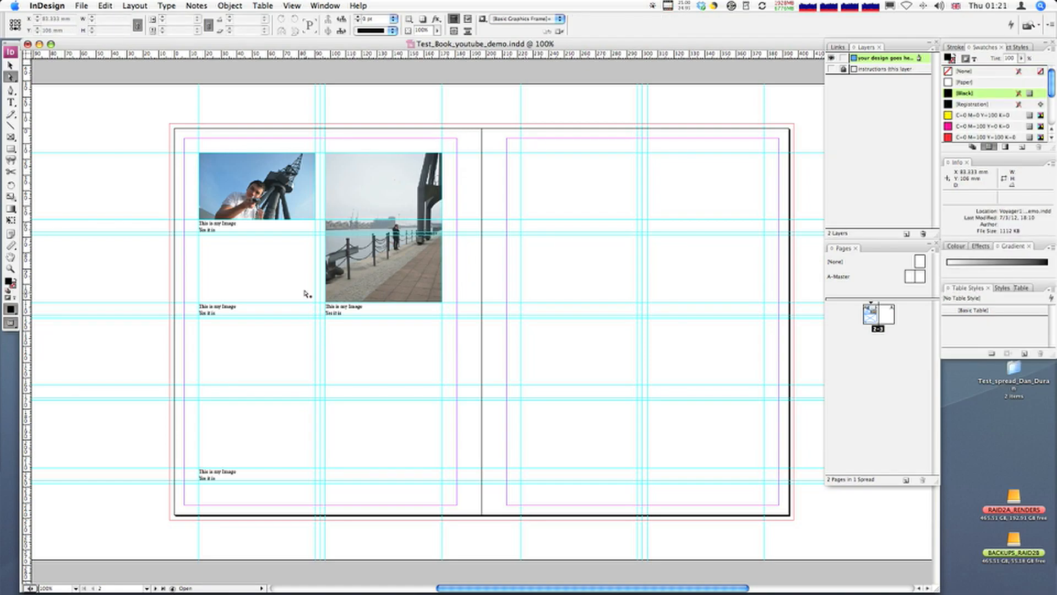
Step: Replace the caption under the upper-left photo with the subject's first name followed by "with spoons", and "Dockside" on the second line
click(11, 103)
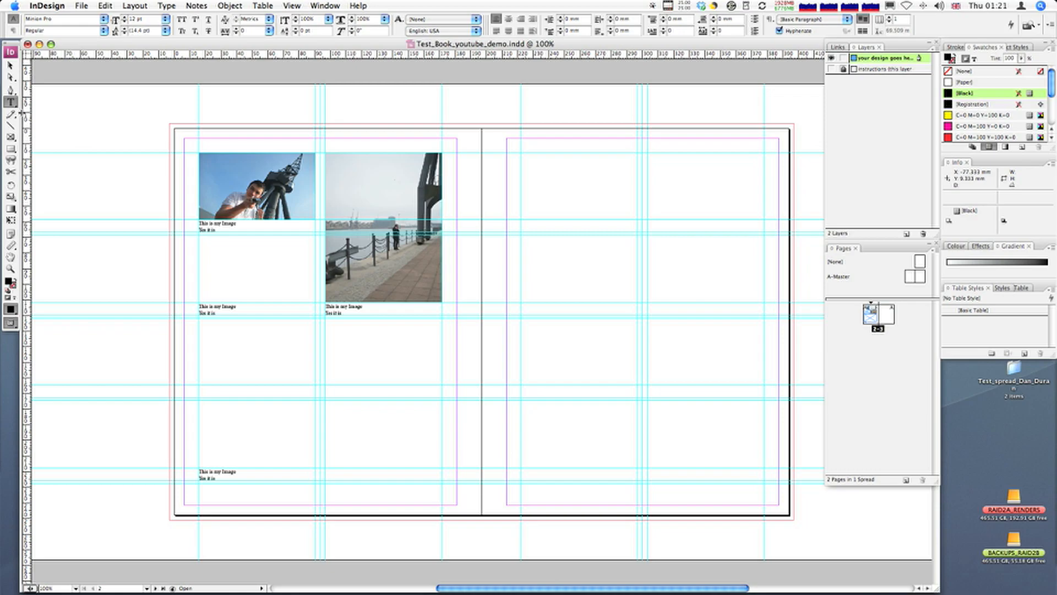
double_click(219, 224)
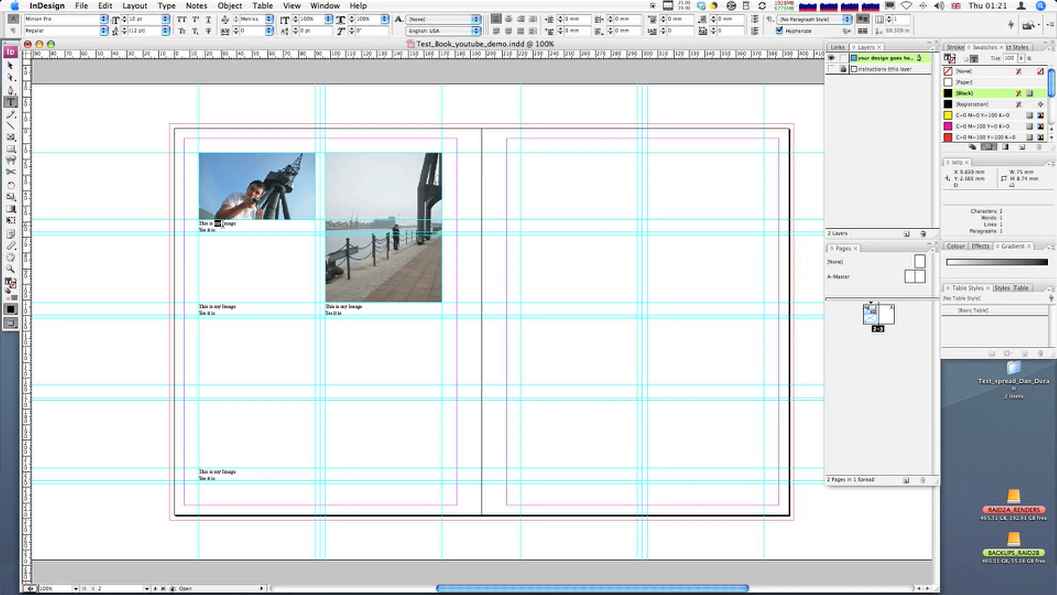
key(super+a)
text(An with spoons)
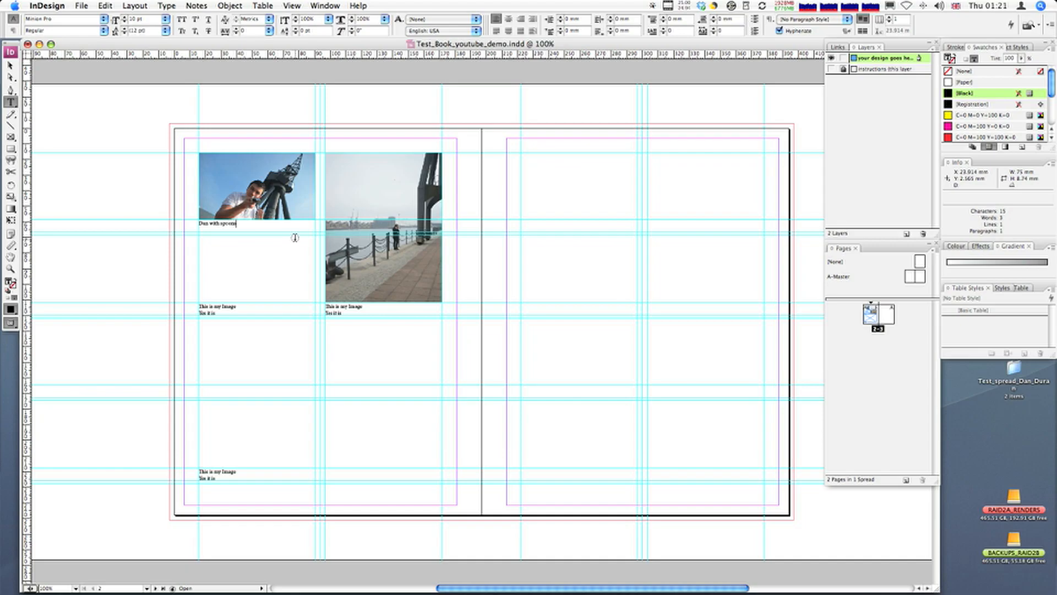
key(Return)
text(D)
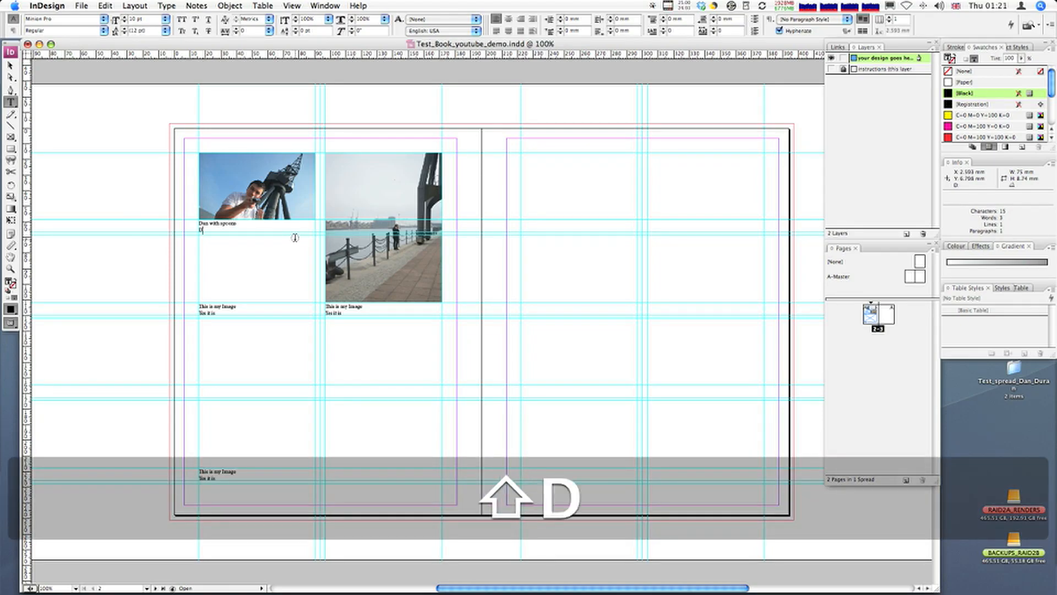
text(ockside)
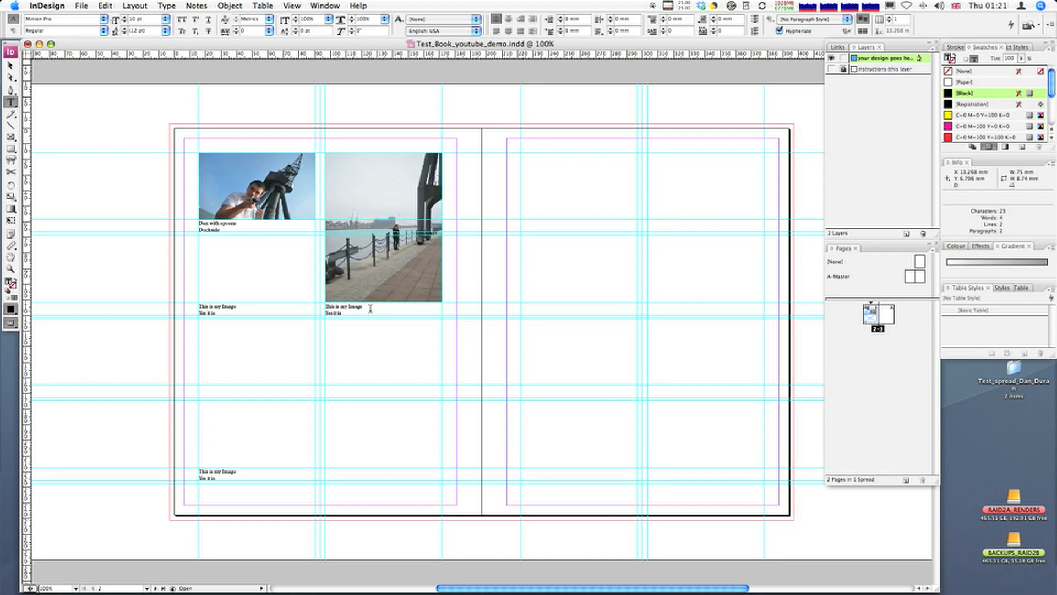
Step: Replace the caption under the tall photo with the subject's name followed by "on phone", and "Dockside" on the second line, without double spaces
drag(347, 313, 309, 300)
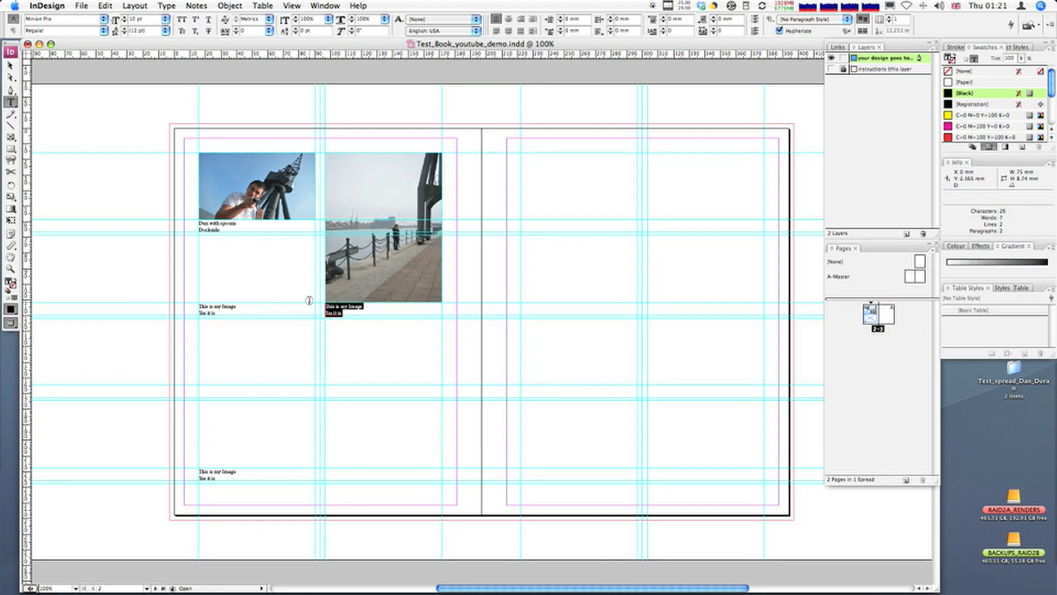
text(Hone)
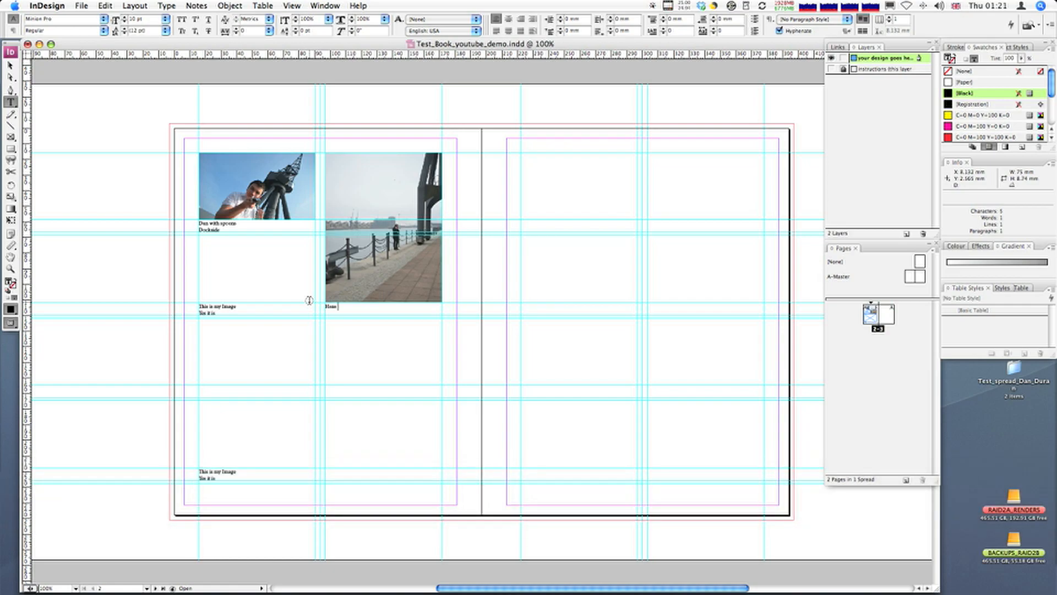
text( on  phone)
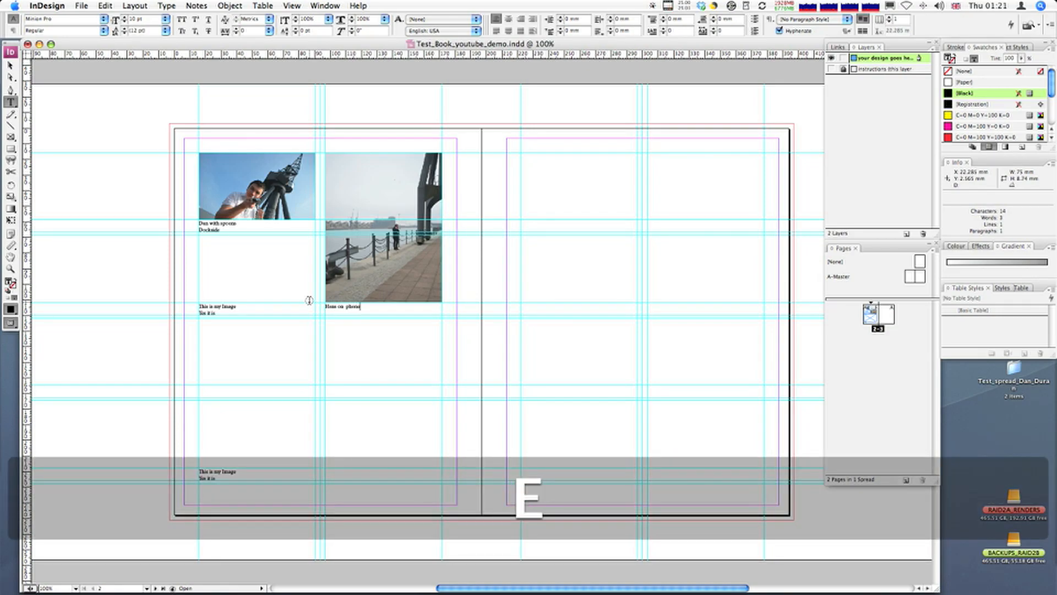
key(Return)
text(Dockside)
click(345, 308)
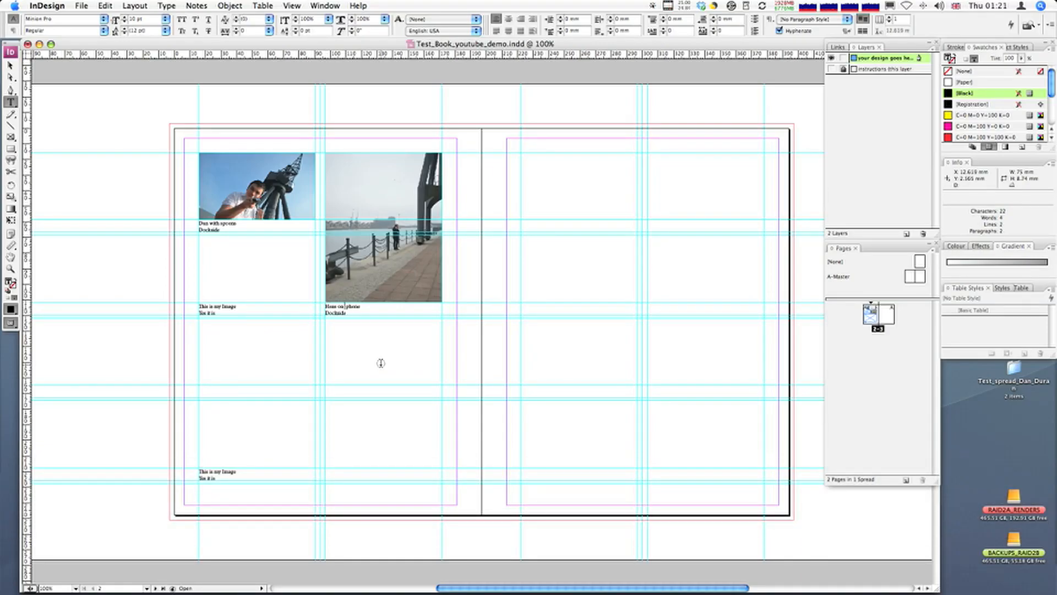
key(BackSpace)
Step: Examine the frames of the full-page photo and the caption over it by selecting each, and deselect everything
click(10, 65)
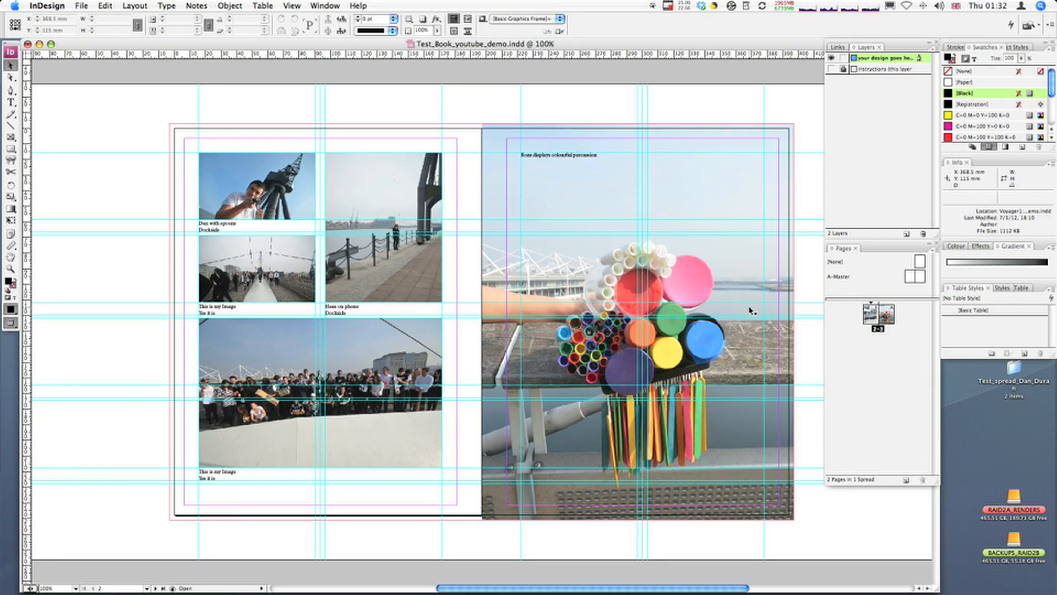
click(493, 141)
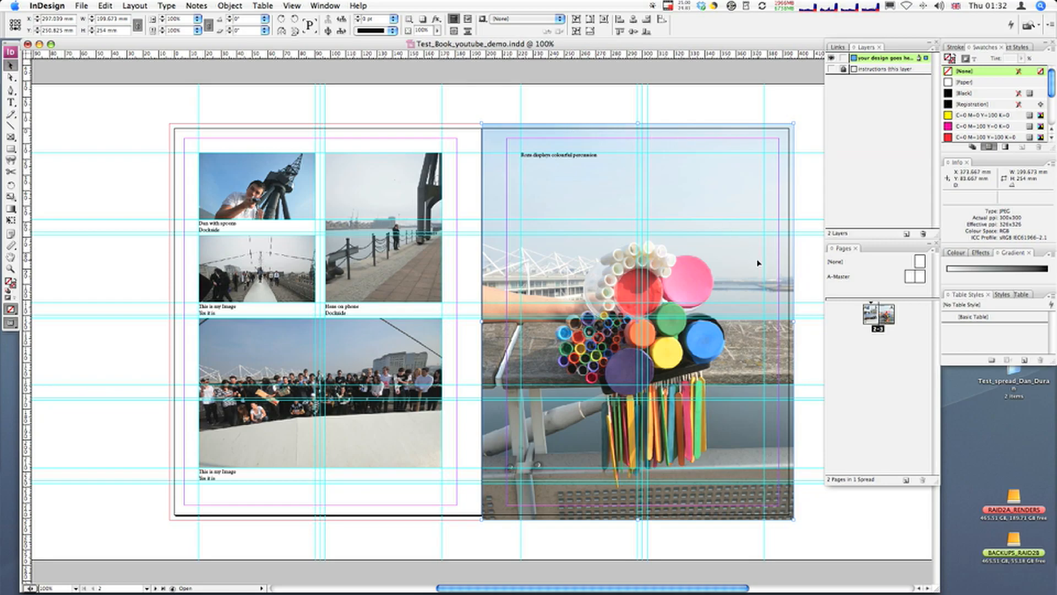
click(545, 157)
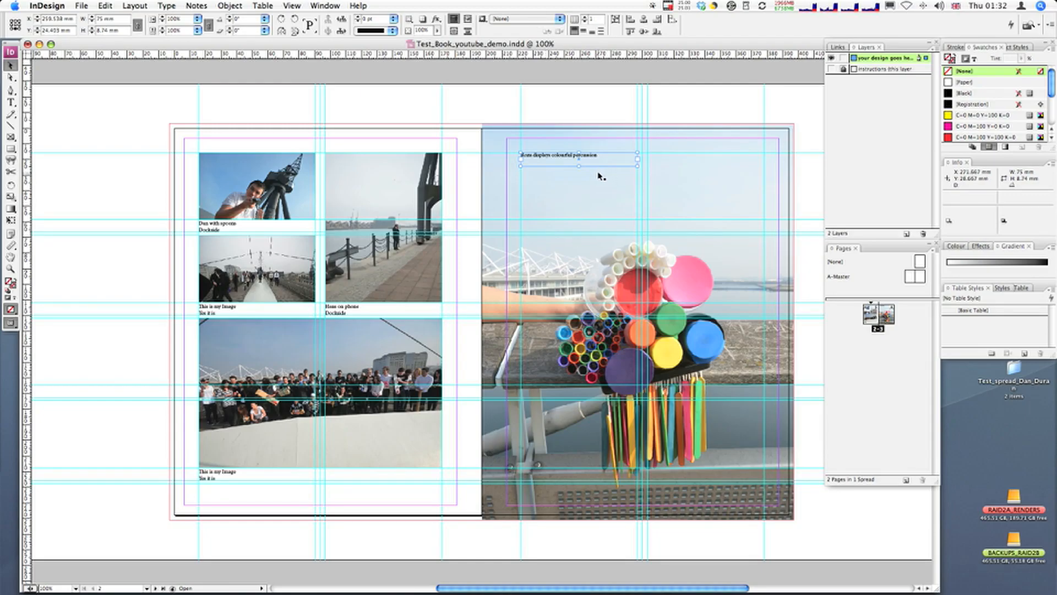
click(804, 206)
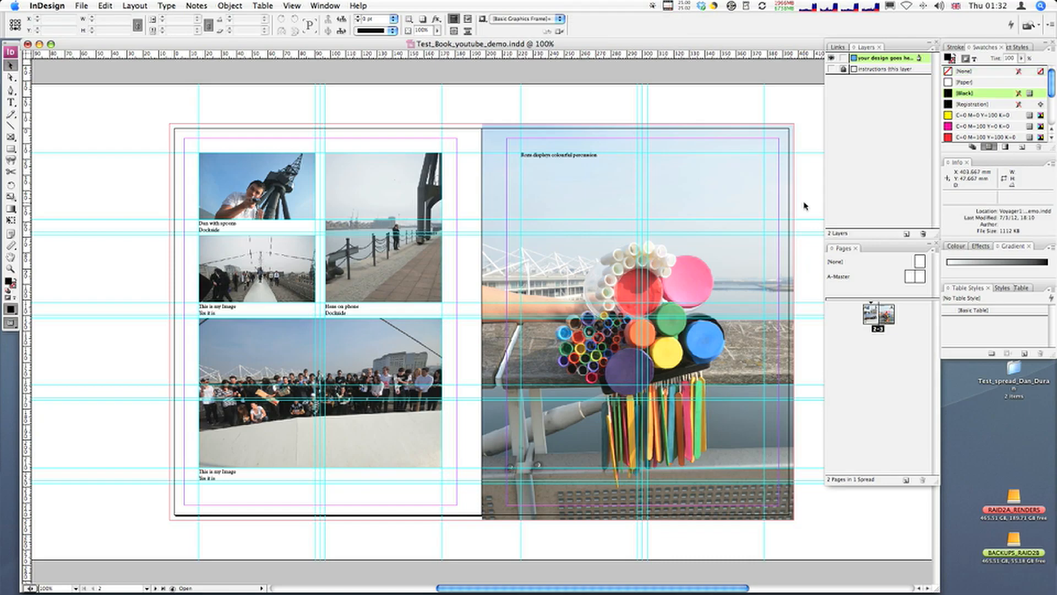
Step: Hide the layout guides and switch the spread to Preview screen mode
key(super)
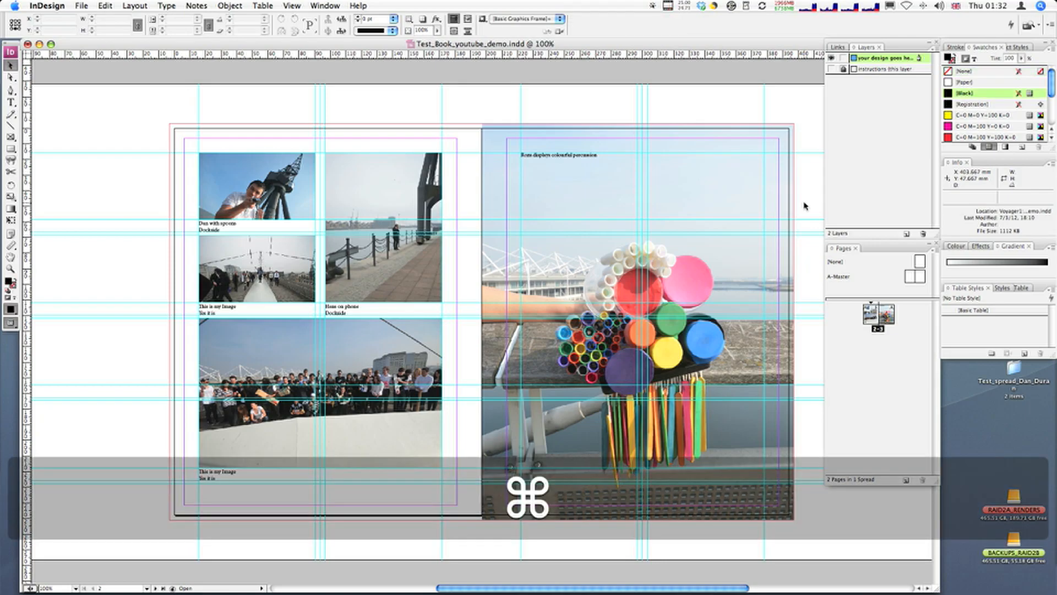
key(super+semicolon)
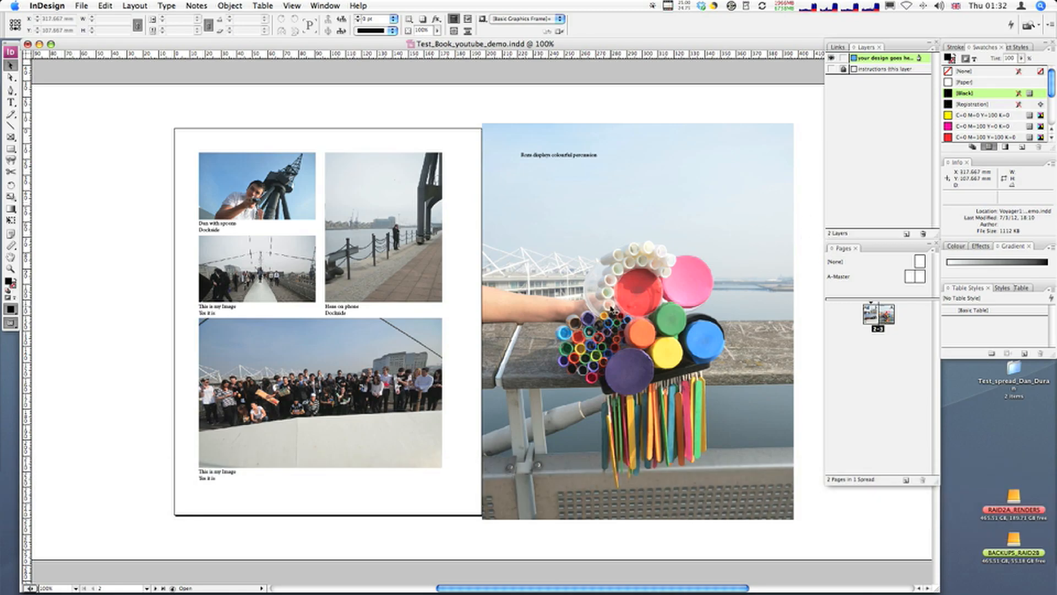
click(15, 324)
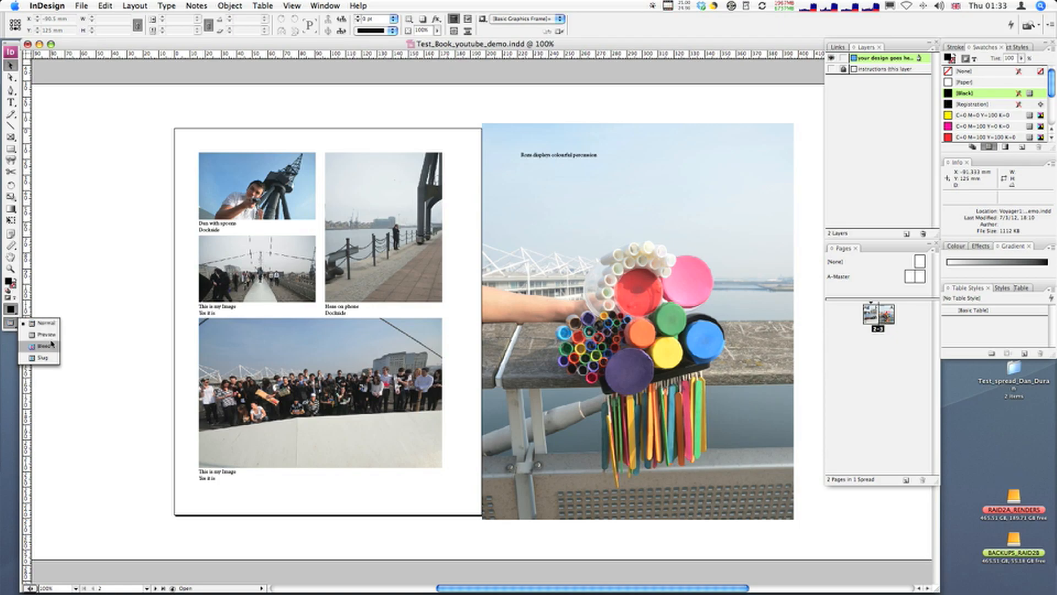
click(41, 324)
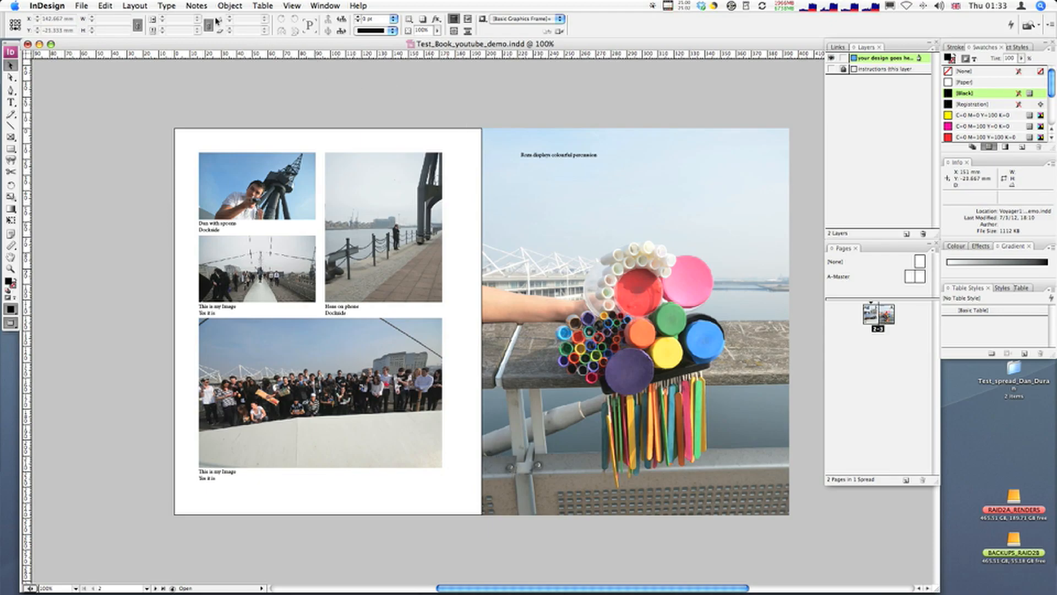
Step: Save the document and start exporting it as an Adobe PDF
click(82, 5)
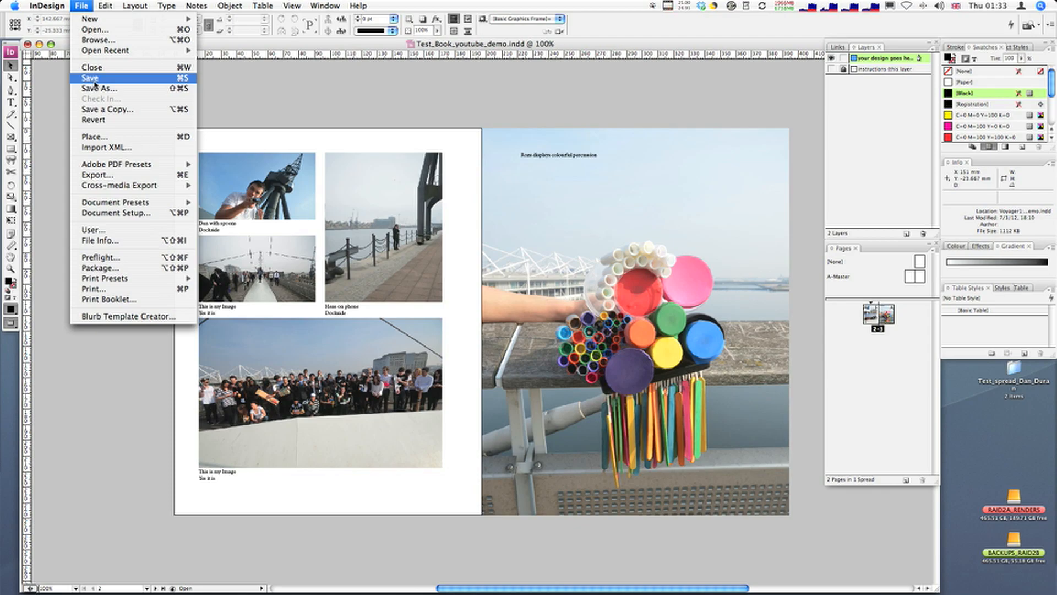
click(95, 81)
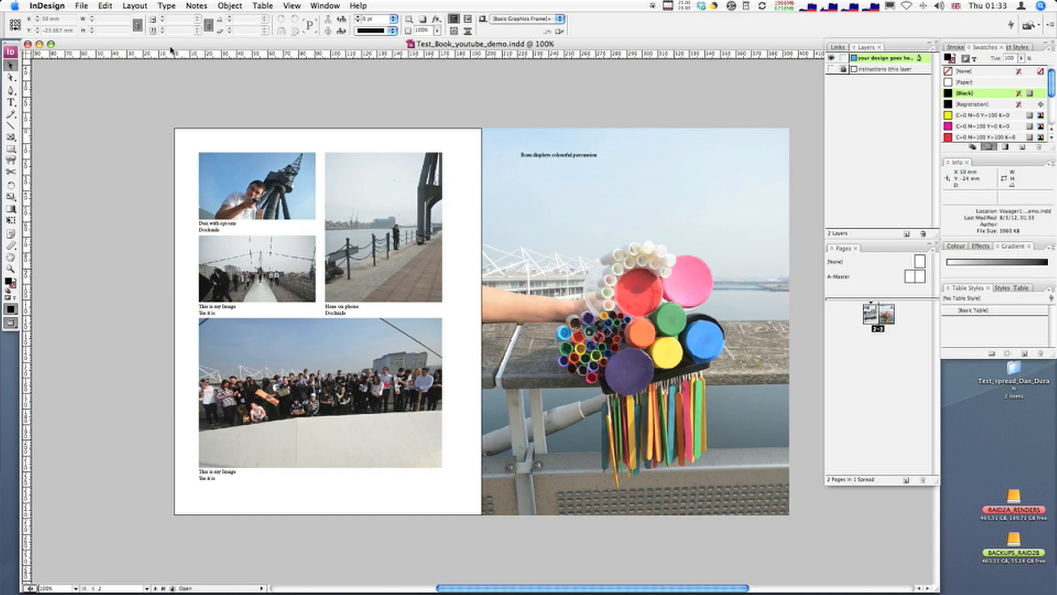
click(81, 6)
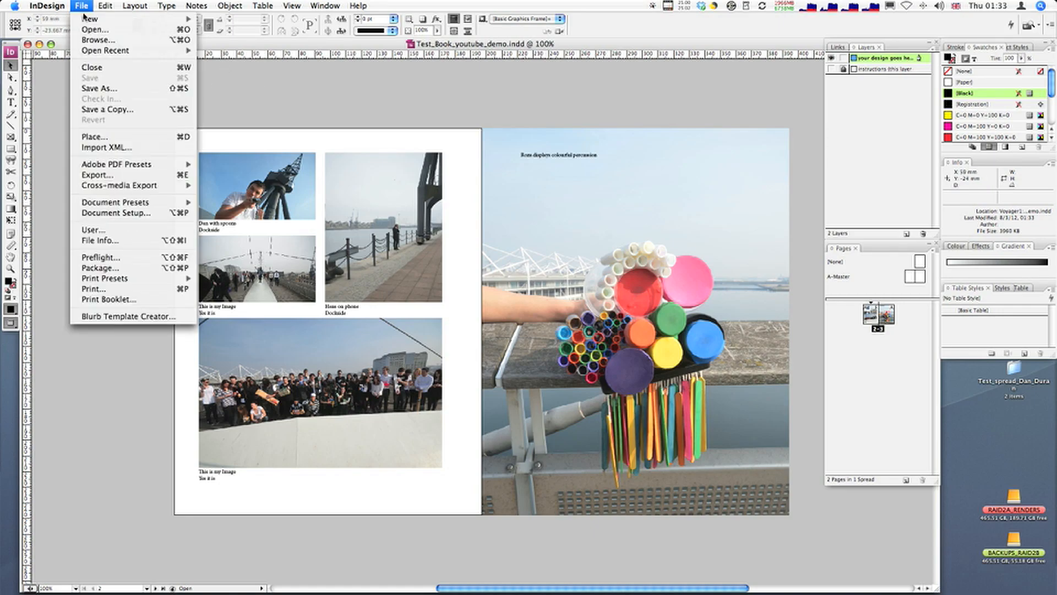
click(116, 176)
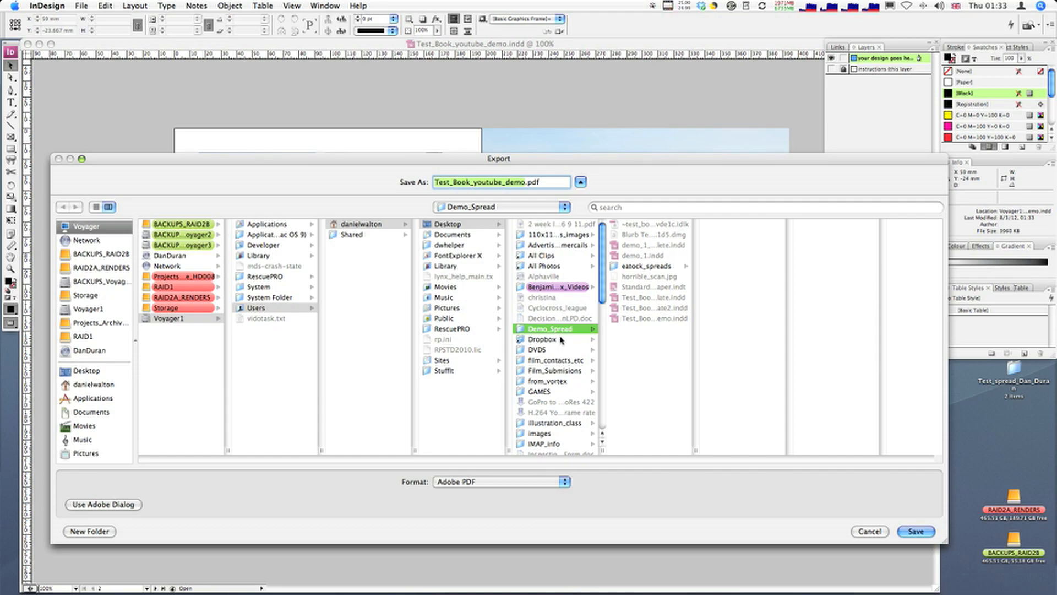
Step: Choose the Test_spread project folder on the Desktop as export location and create a new folder named output inside it
scroll(561, 340, down, 15)
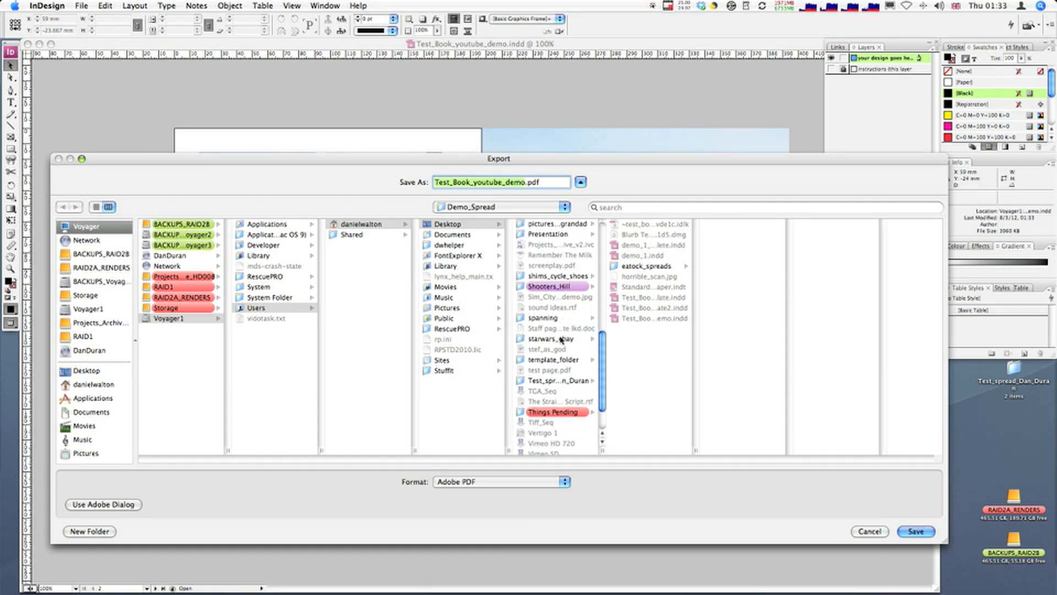
click(568, 382)
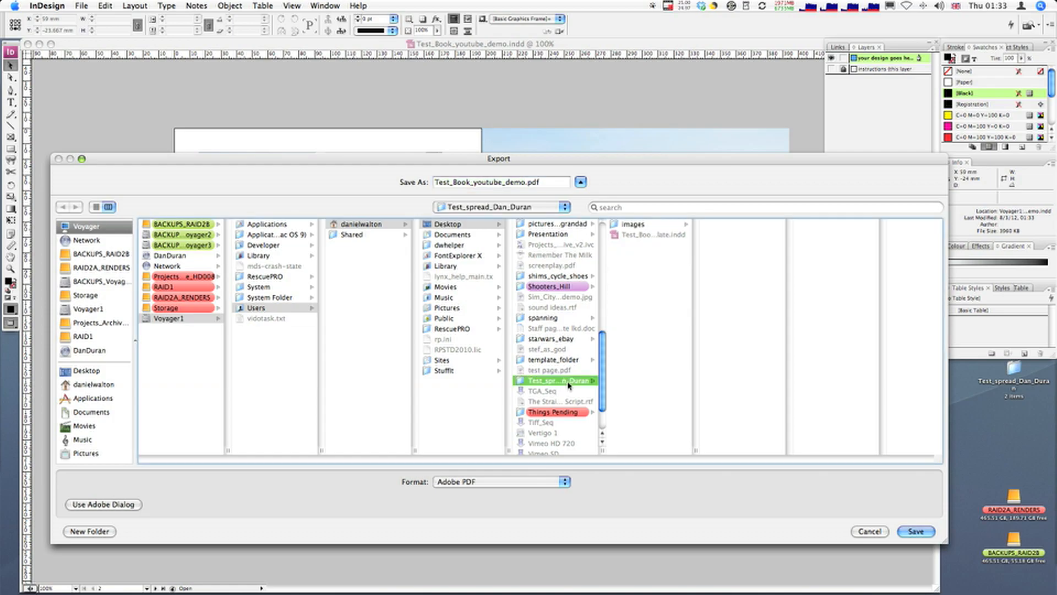
click(617, 326)
click(90, 532)
text(ou)
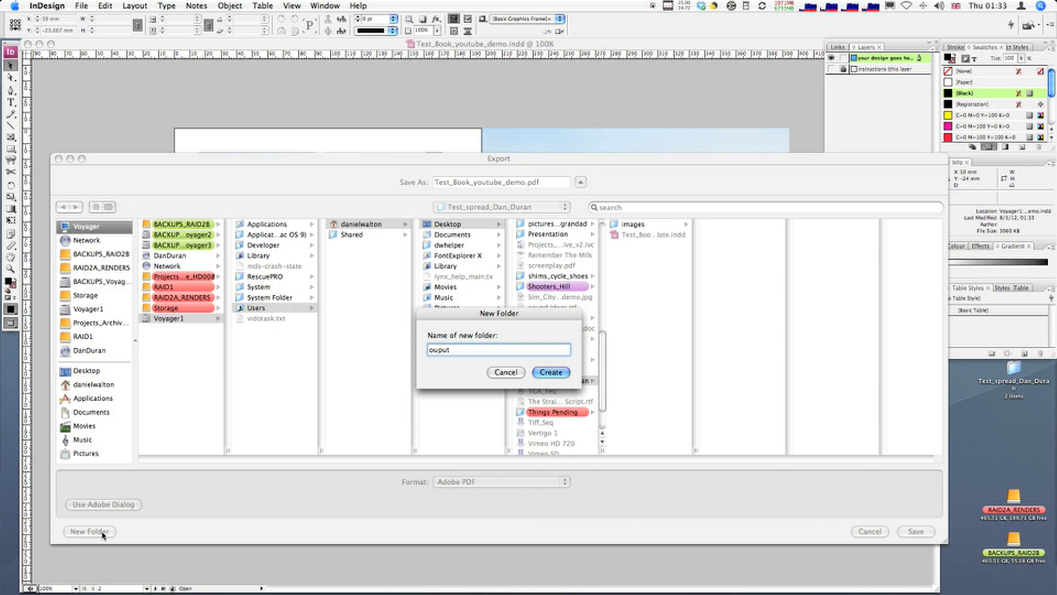
text(tput)
key(Return)
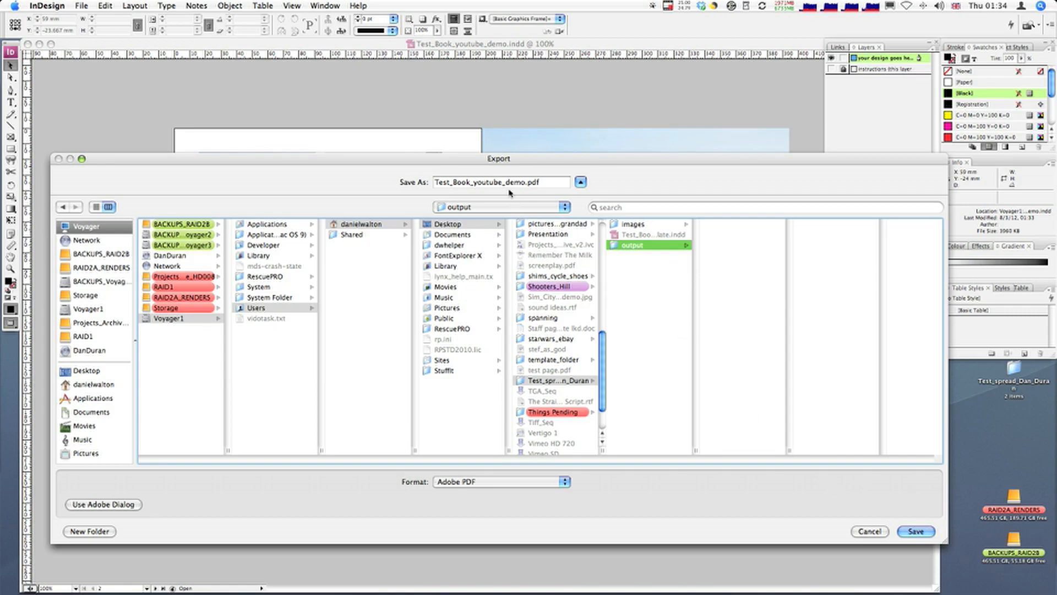
Step: Name the exported PDF with the author's full name followed by _TestSpread, keeping the .pdf extension
click(524, 182)
drag(525, 182, 433, 183)
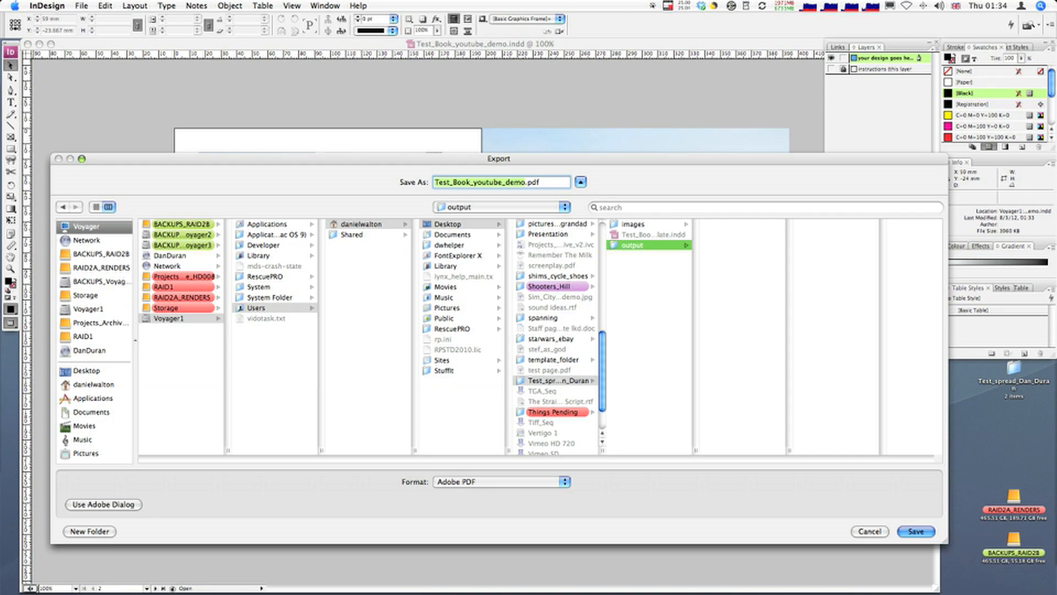
text(DanD)
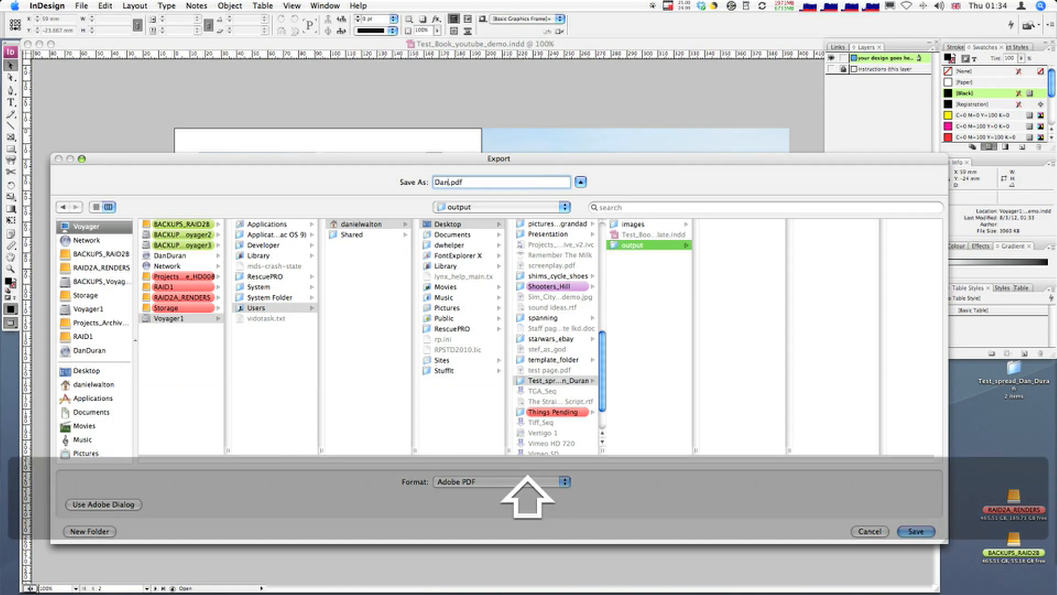
text(uran_)
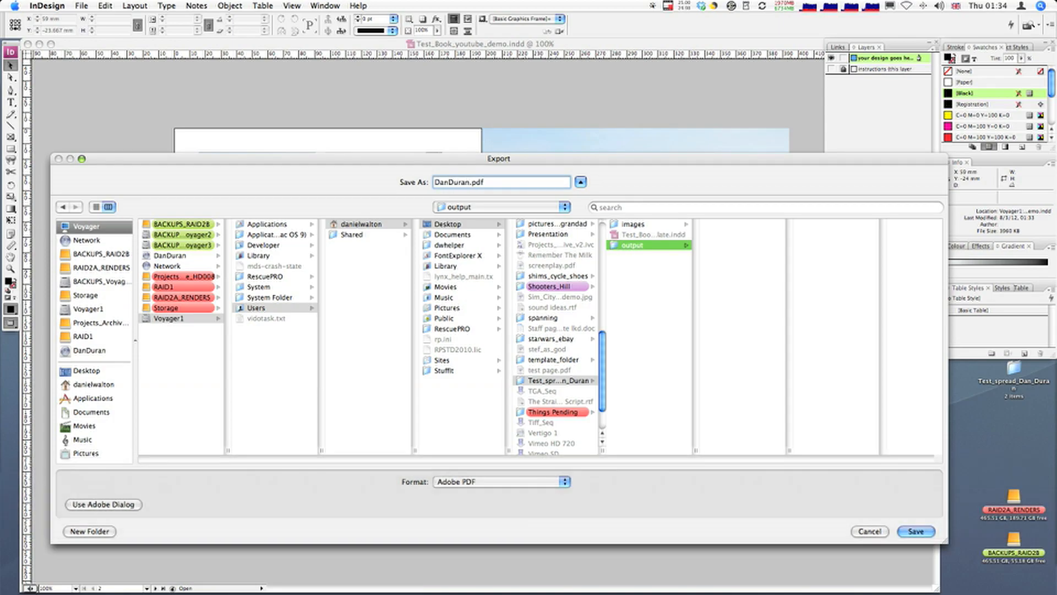
text(TestS)
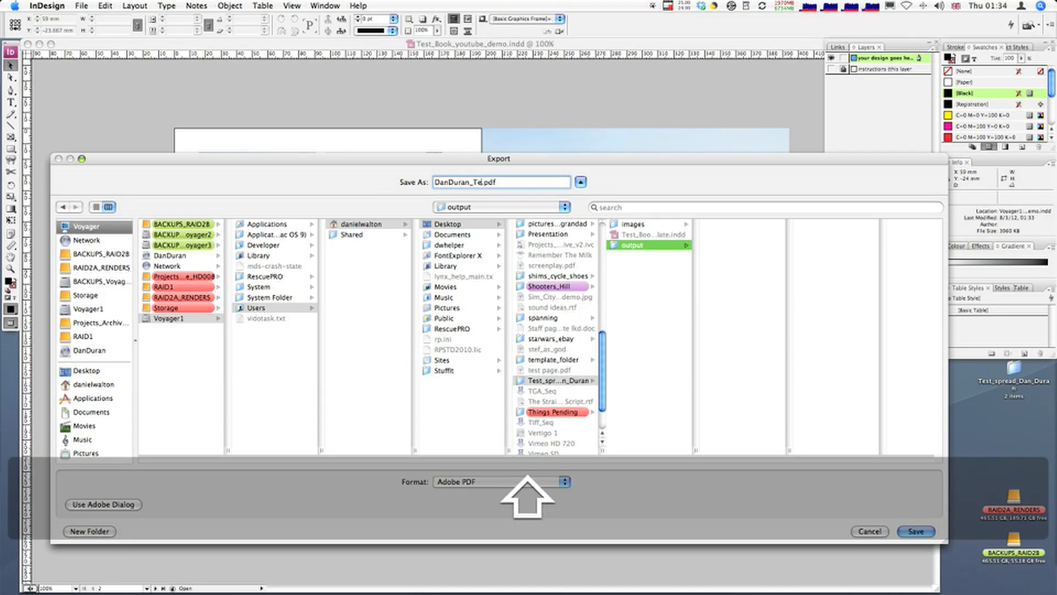
text(pread)
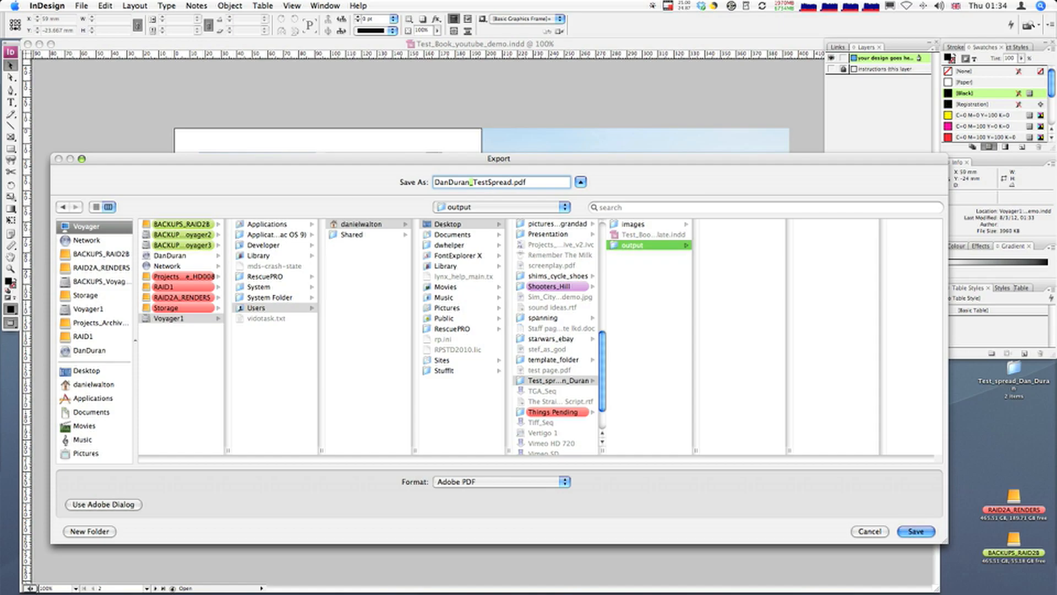
drag(509, 182, 474, 182)
key(Right)
key(shift+Left)
key(shift+Left)
key(shift+Left)
key(shift+Left)
key(shift+Left)
key(shift+Left)
key(shift+Left)
key(shift+Left)
key(shift+Left)
key(shift+Left)
key(shift+Left)
key(shift+Left)
key(shift+Left)
key(shift+Left)
key(shift+Left)
key(shift+Left)
key(shift+Left)
key(shift+Left)
key(shift+Left)
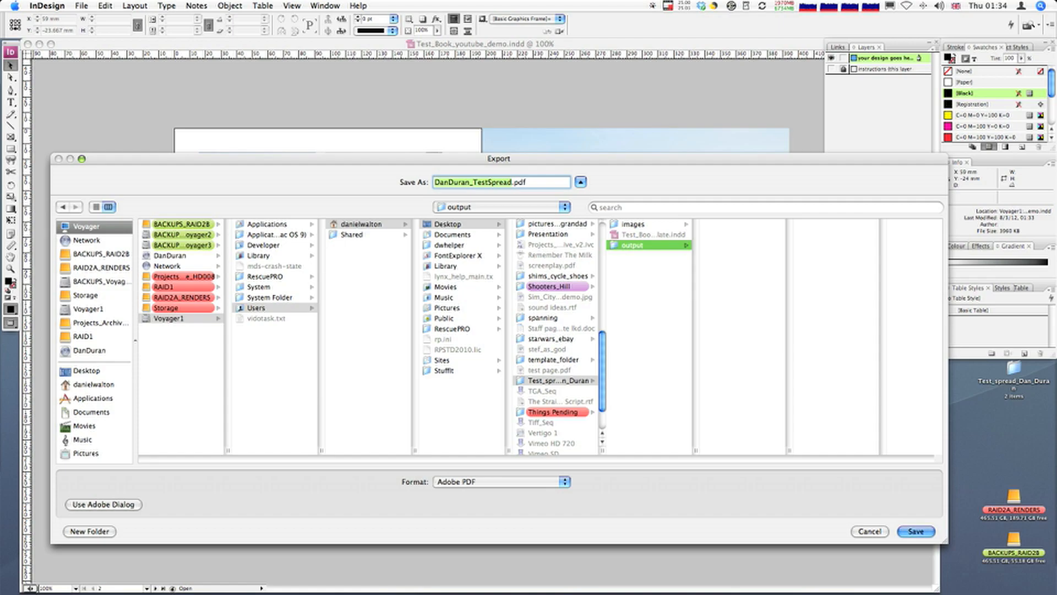
click(472, 182)
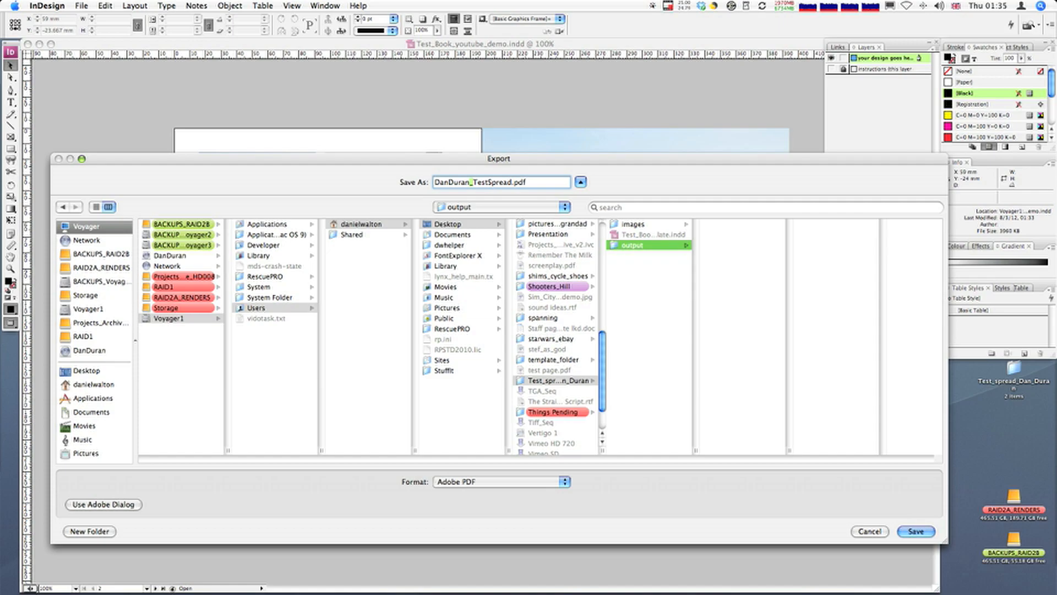
Step: Keep Adobe PDF as the export format and save to the output folder to reach the PDF export settings
click(473, 482)
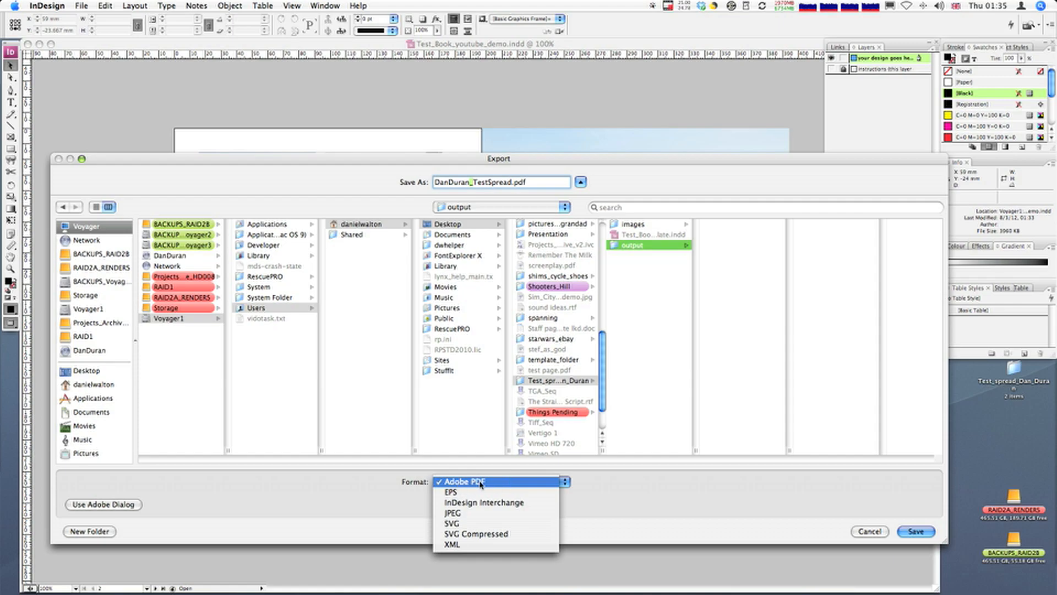
click(483, 483)
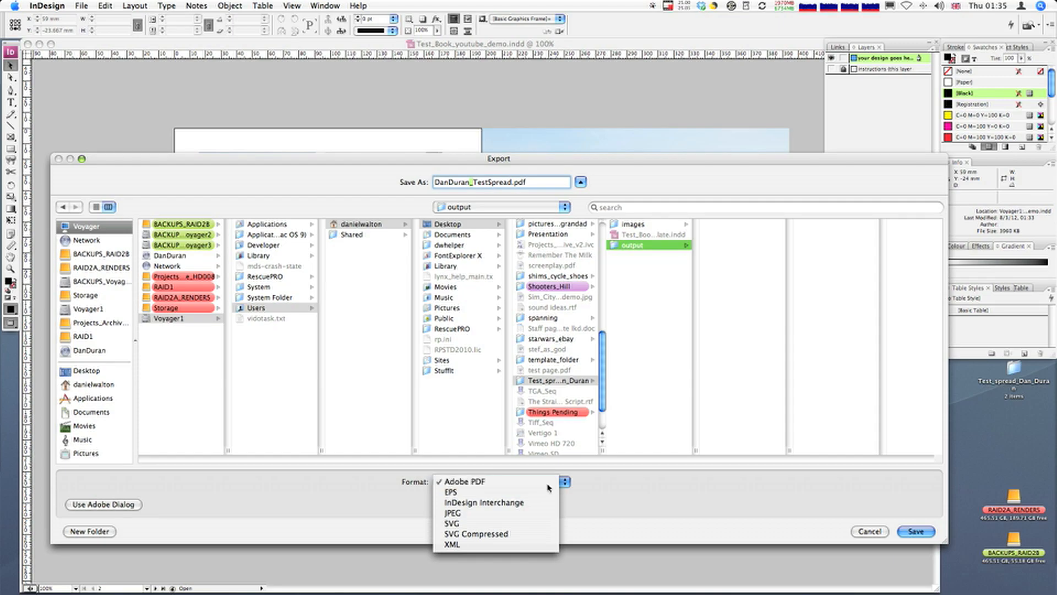
click(915, 532)
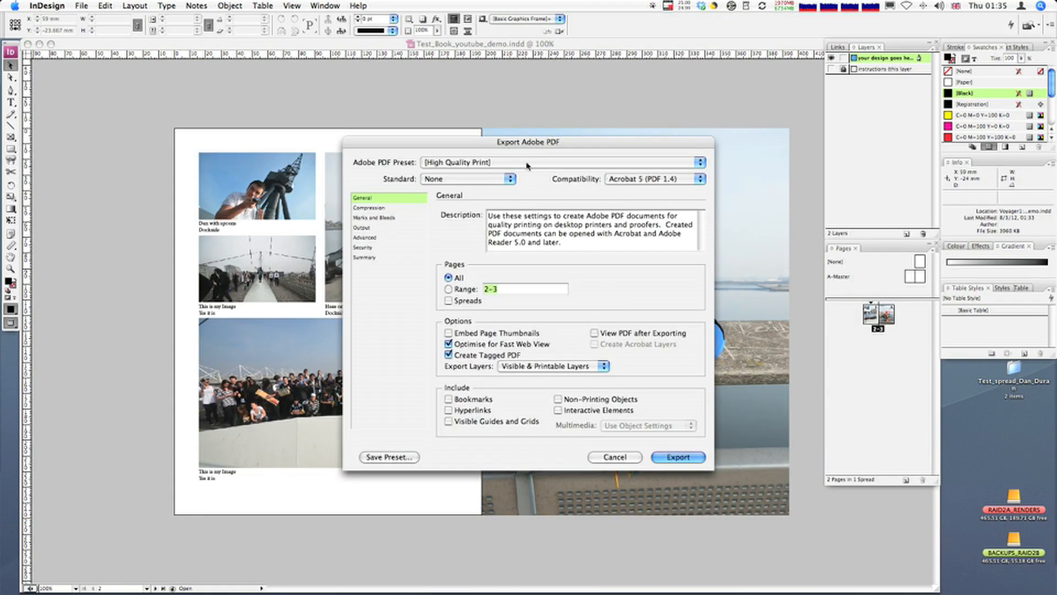
Step: Review the available Adobe PDF presets, leaving High Quality Print selected
click(491, 163)
click(497, 165)
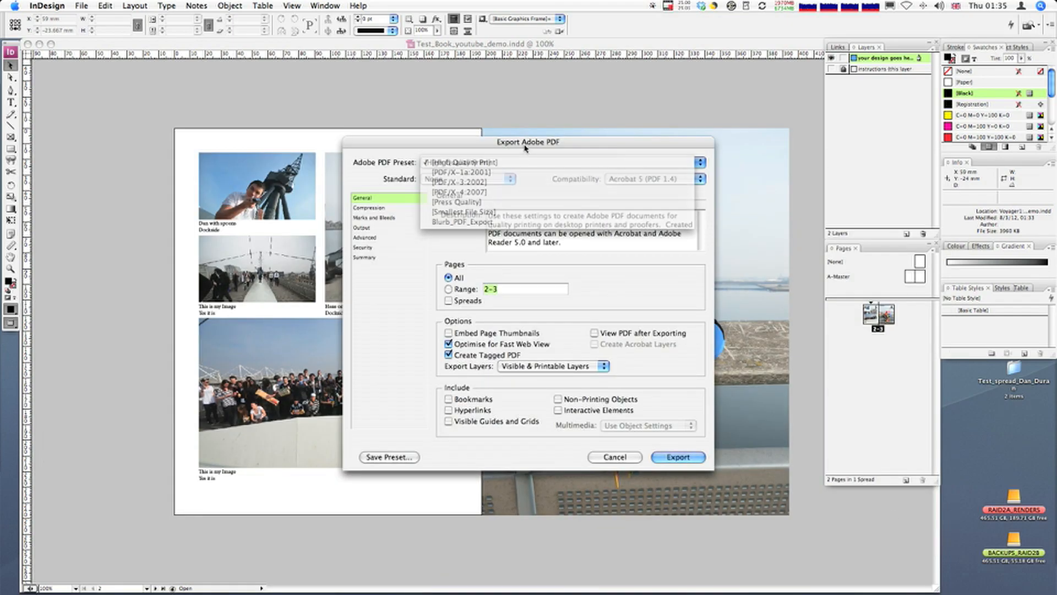
click(500, 165)
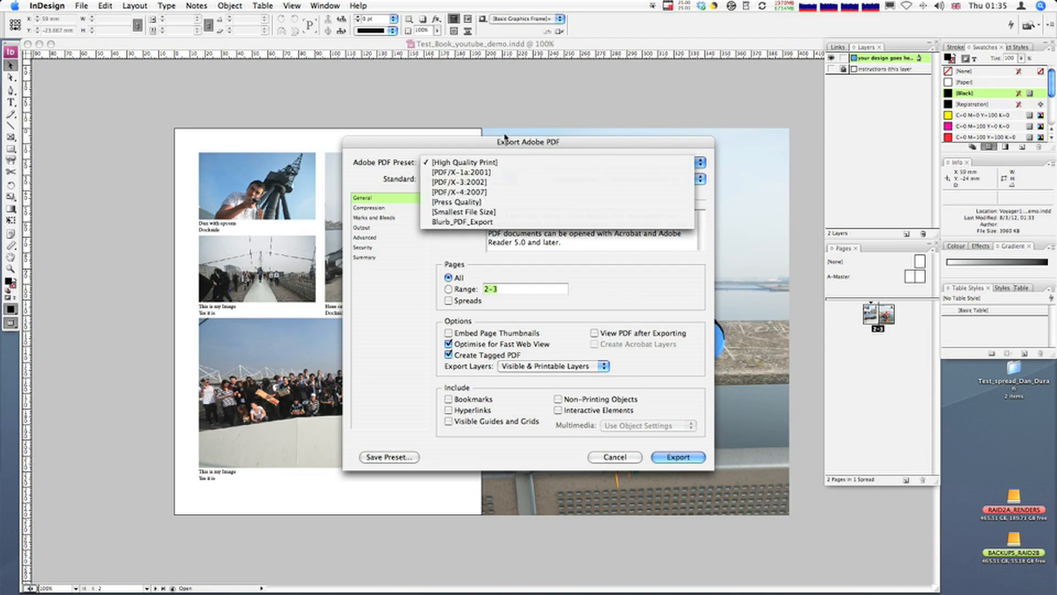
click(506, 140)
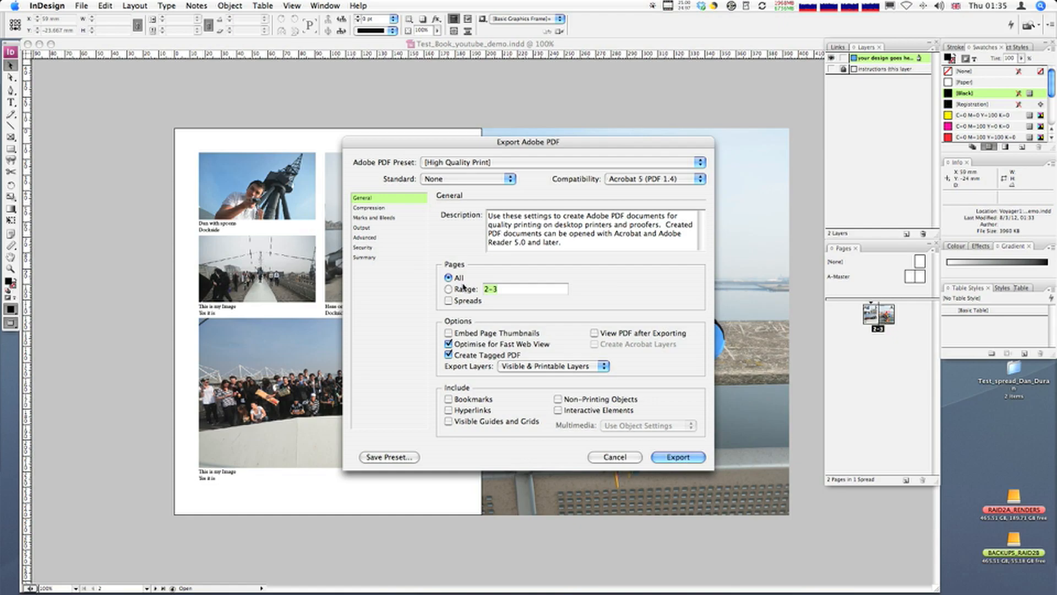
Step: Examine the compression, marks and bleeds, and output settings of the PDF export, including the colour conversion options
click(385, 210)
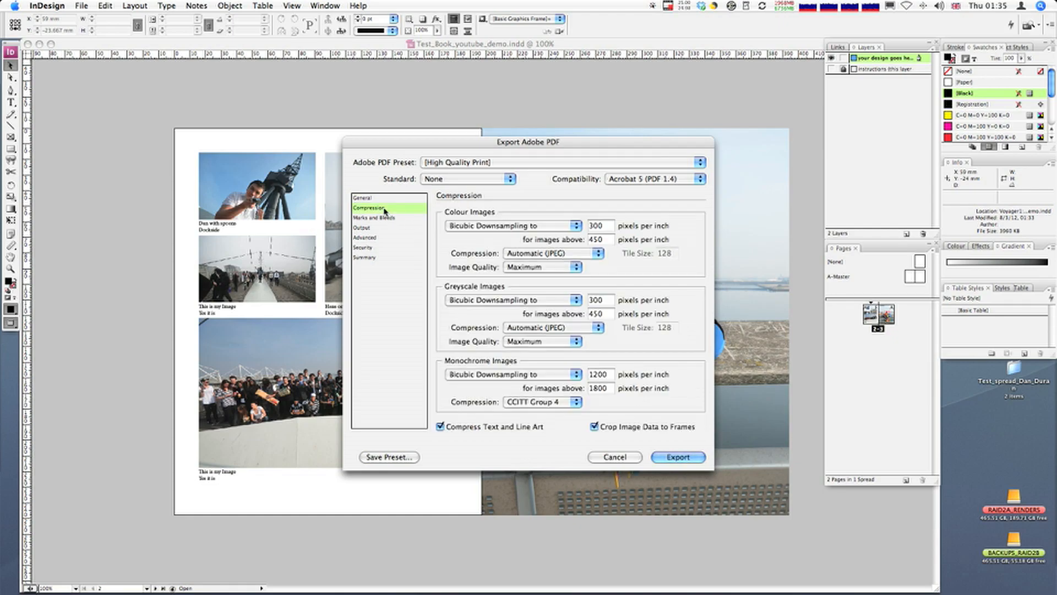
click(380, 218)
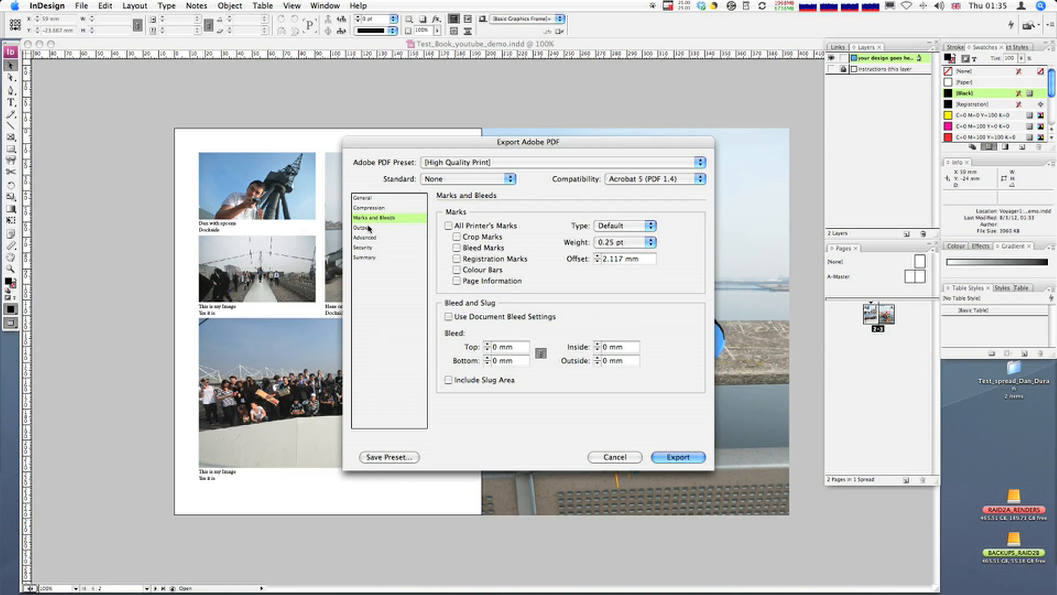
click(368, 228)
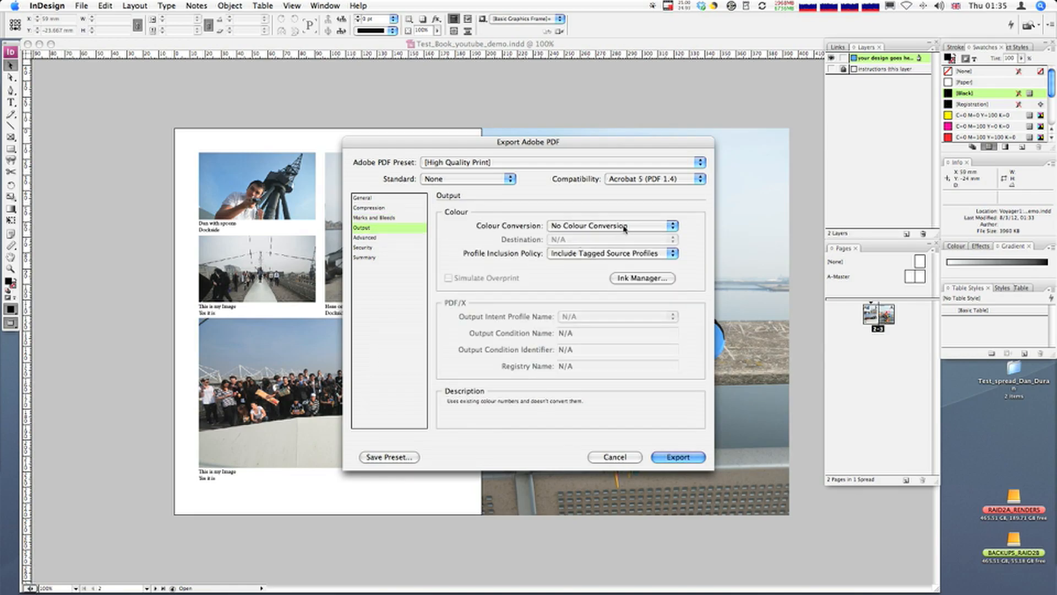
click(624, 226)
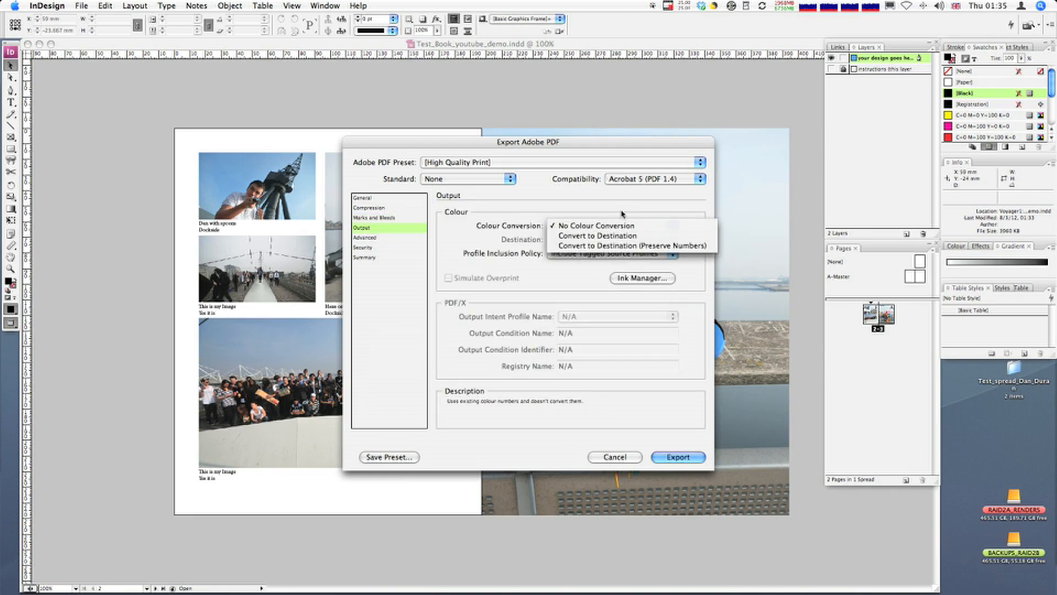
click(622, 213)
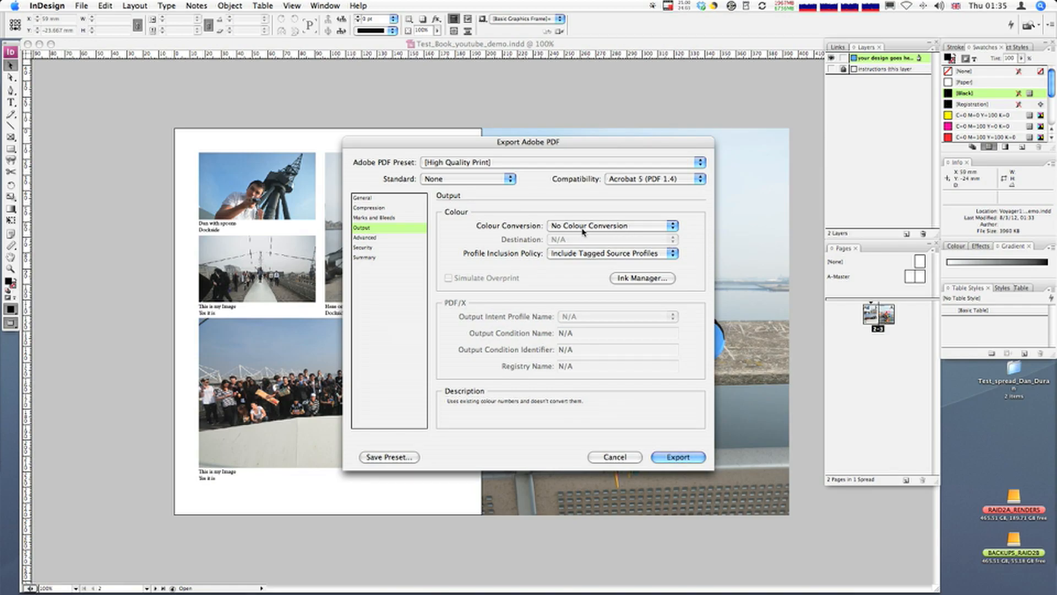
Step: Check the advanced, security and summary settings, and export the PDF with the High Quality Print preset
click(381, 237)
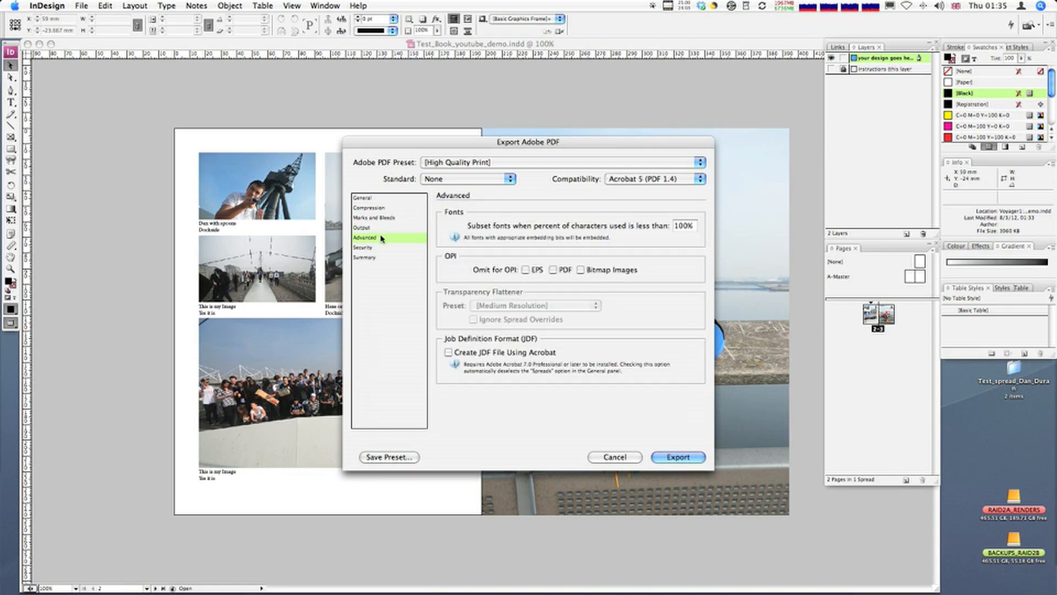
click(378, 248)
click(373, 257)
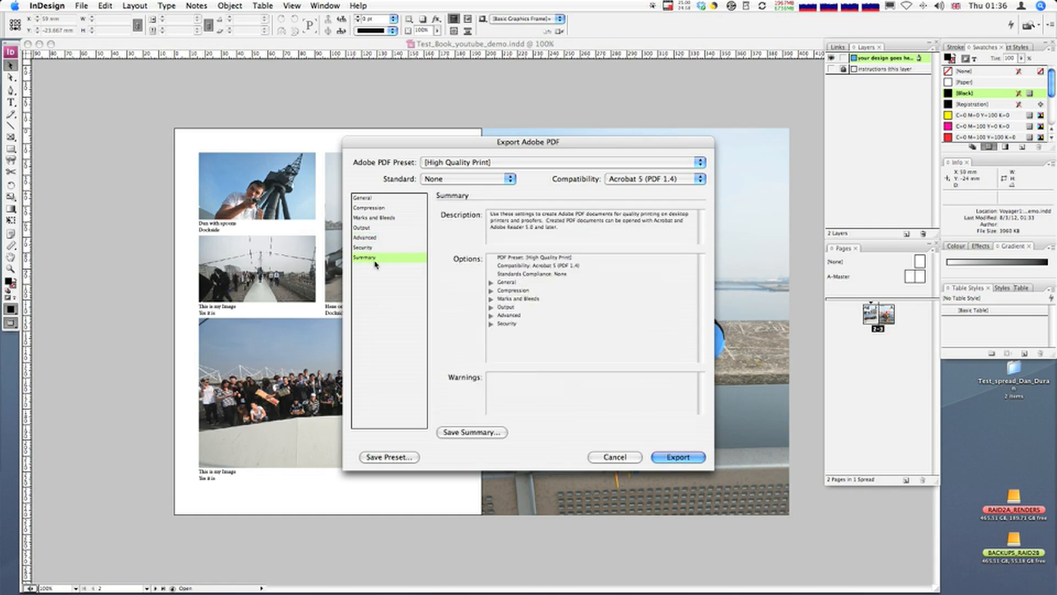
click(372, 237)
click(372, 248)
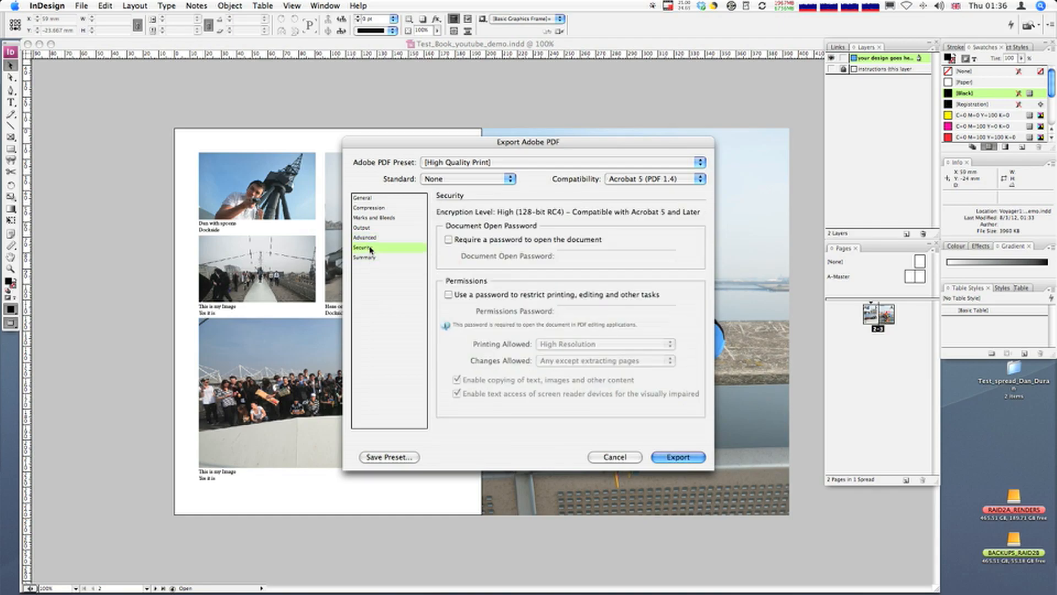
click(372, 257)
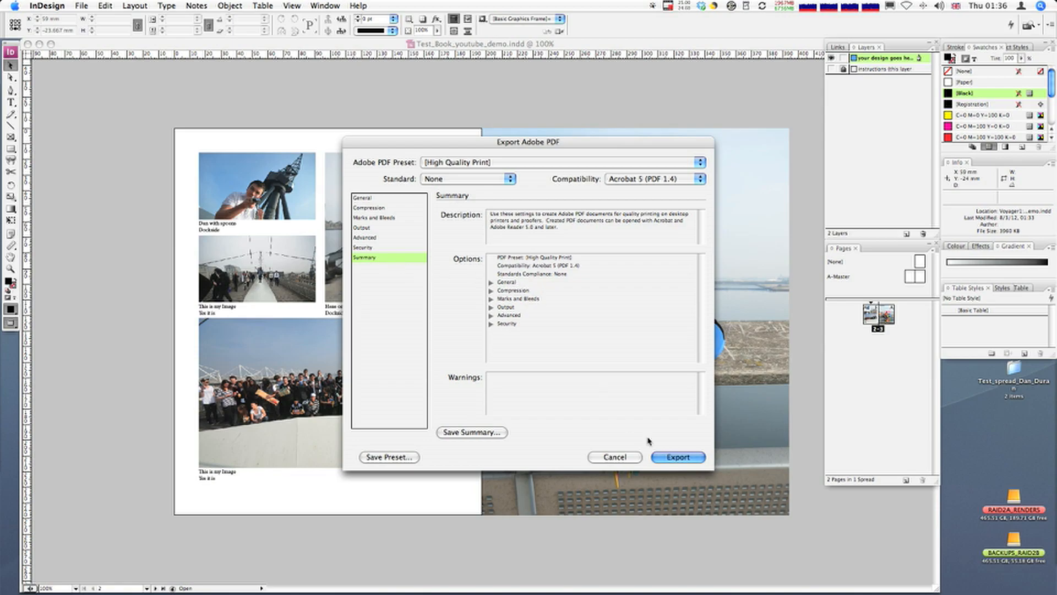
click(681, 457)
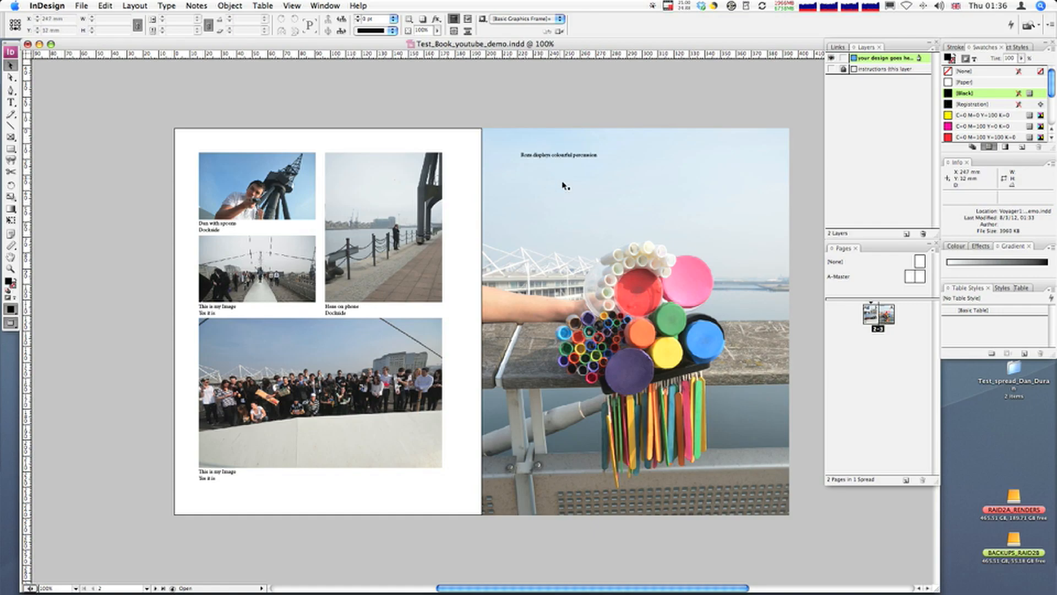
Step: Save the Test_Book_youtube_demo document and close it
click(81, 5)
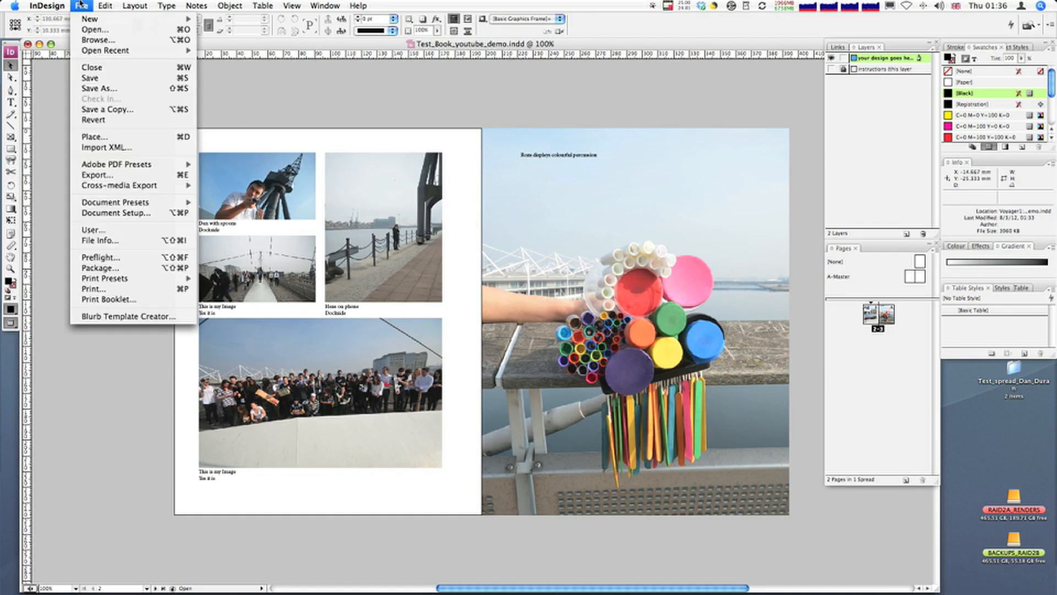
click(104, 84)
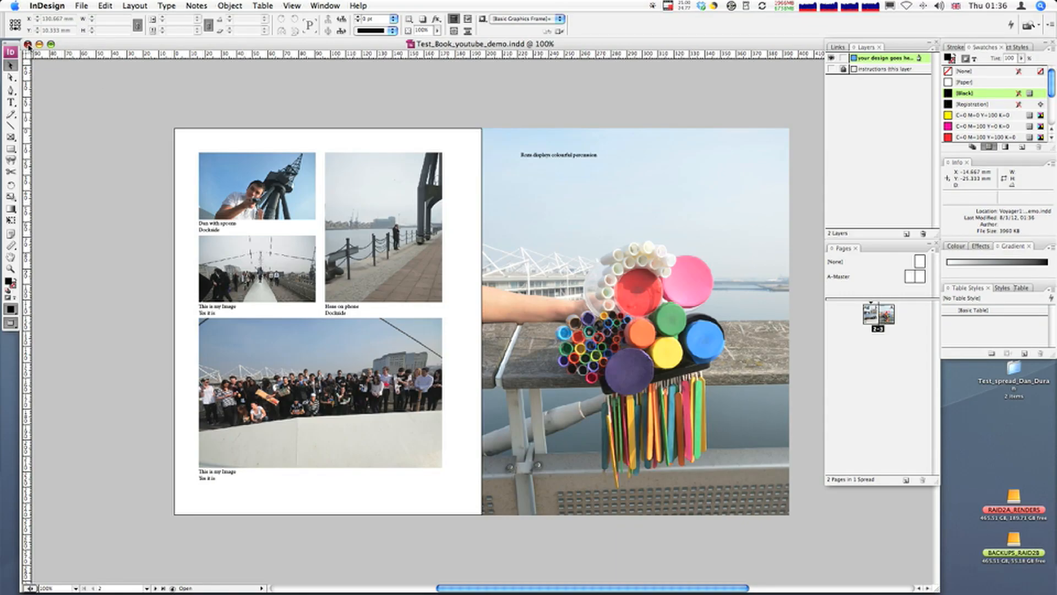
click(27, 44)
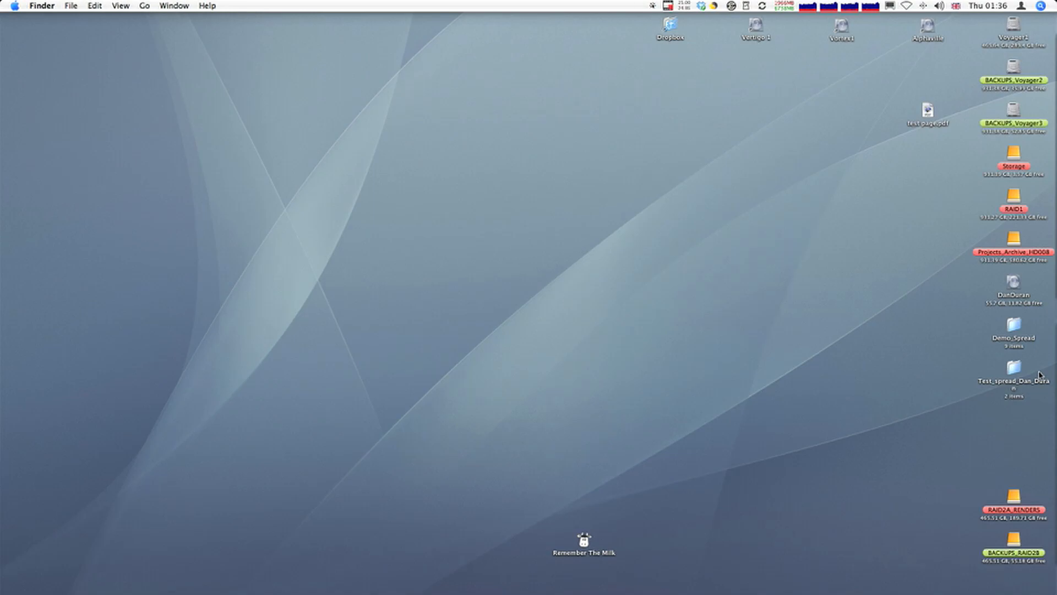
Step: Open the Test_spread project folder on the Desktop in Finder, expand its output folder and collapse the images folder
click(1016, 371)
double_click(1016, 373)
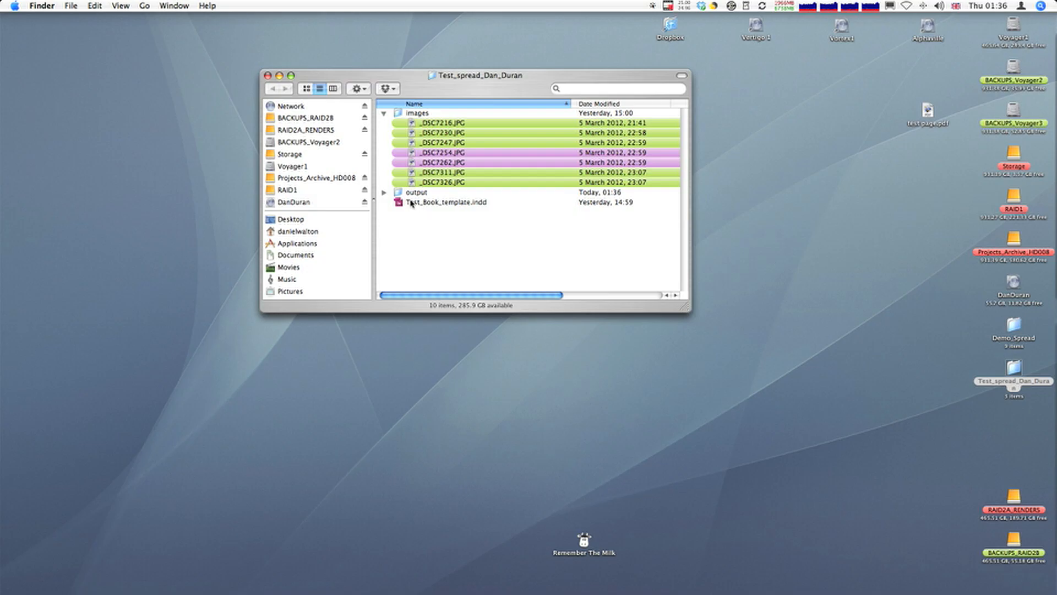
click(384, 192)
click(383, 112)
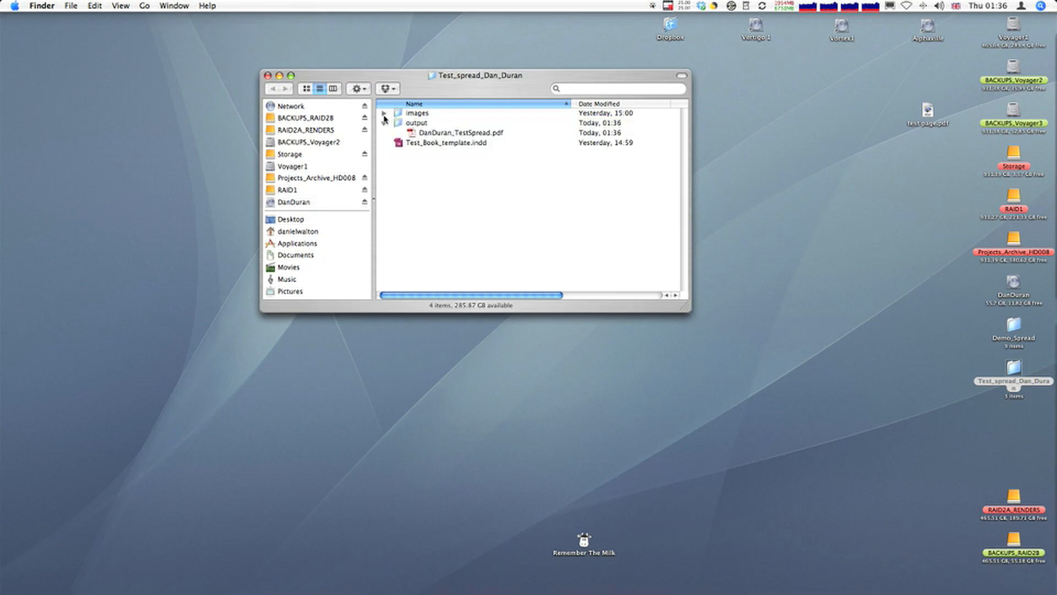
Step: Open the exported PDF in Preview, view its page 3, and close the document
click(452, 133)
drag(452, 133, 836, 589)
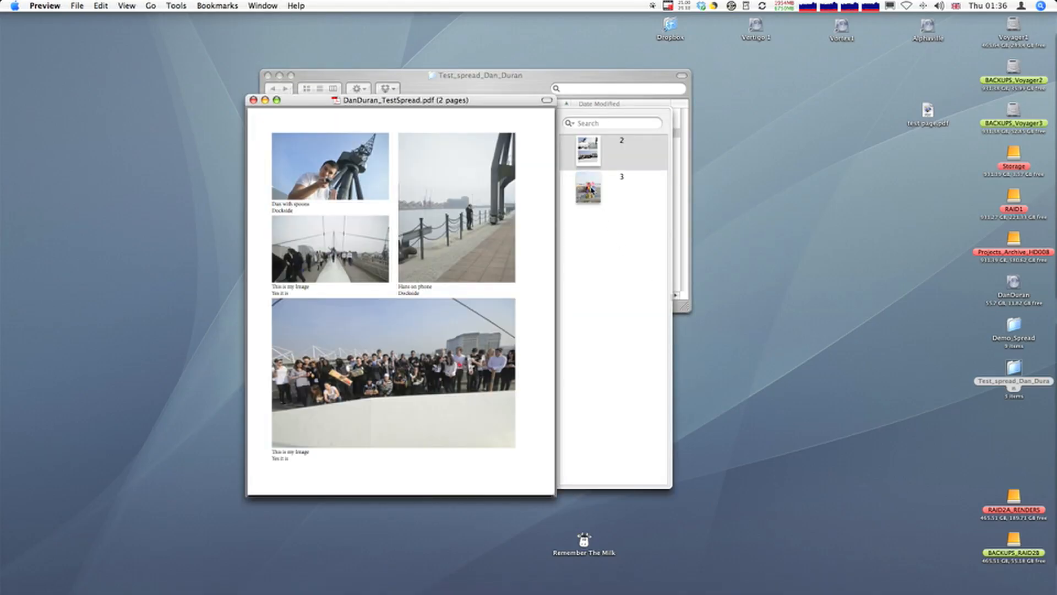
click(593, 190)
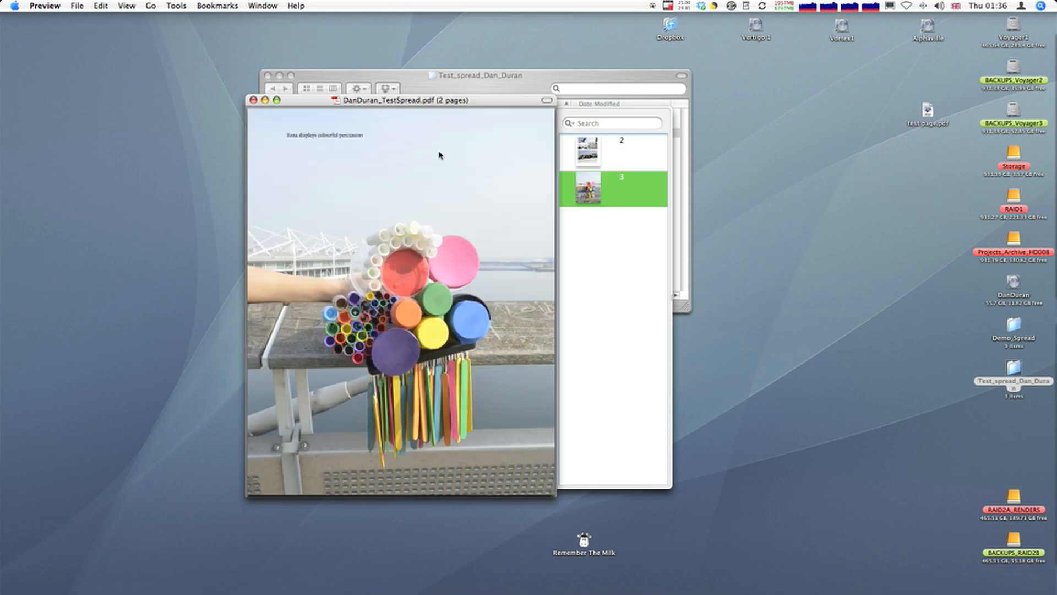
click(254, 100)
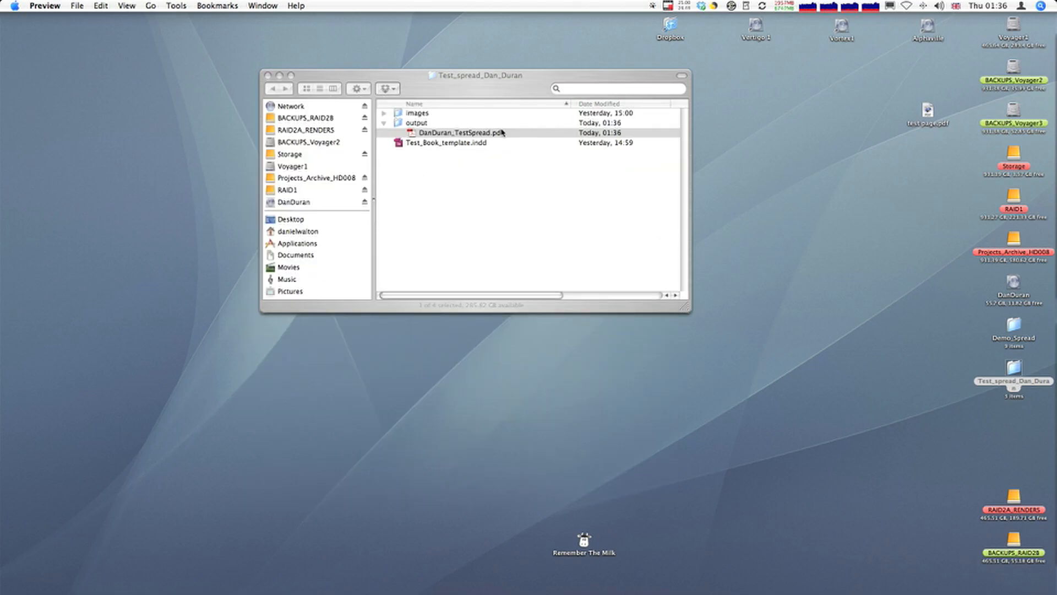
Step: Copy the exported PDF into the Group2_Friday folder of UEL_Test_Spreads in Dropbox, and close the project folder window
double_click(670, 24)
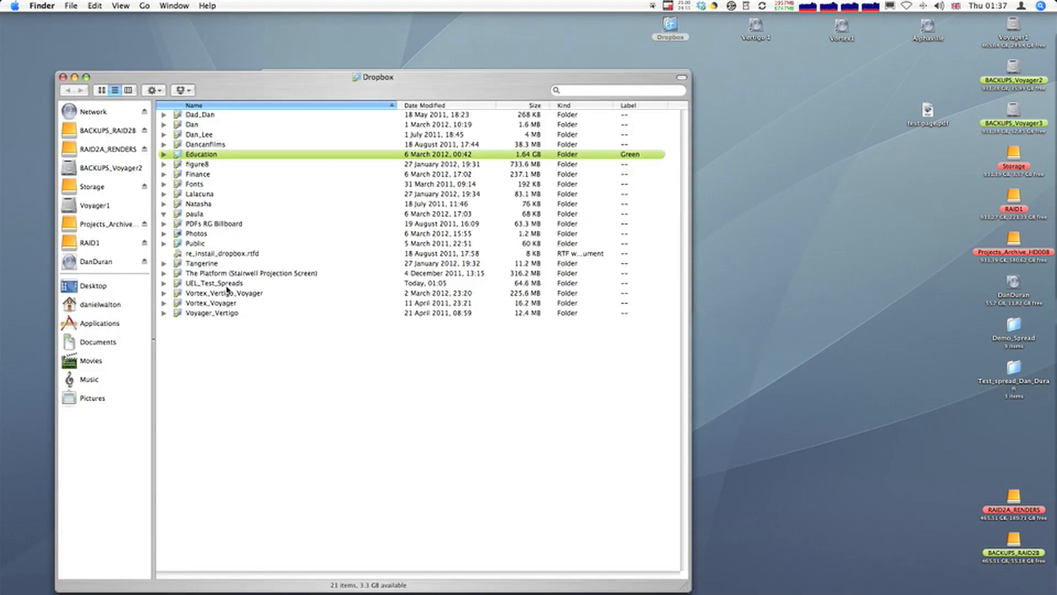
double_click(220, 283)
drag(319, 77, 488, 223)
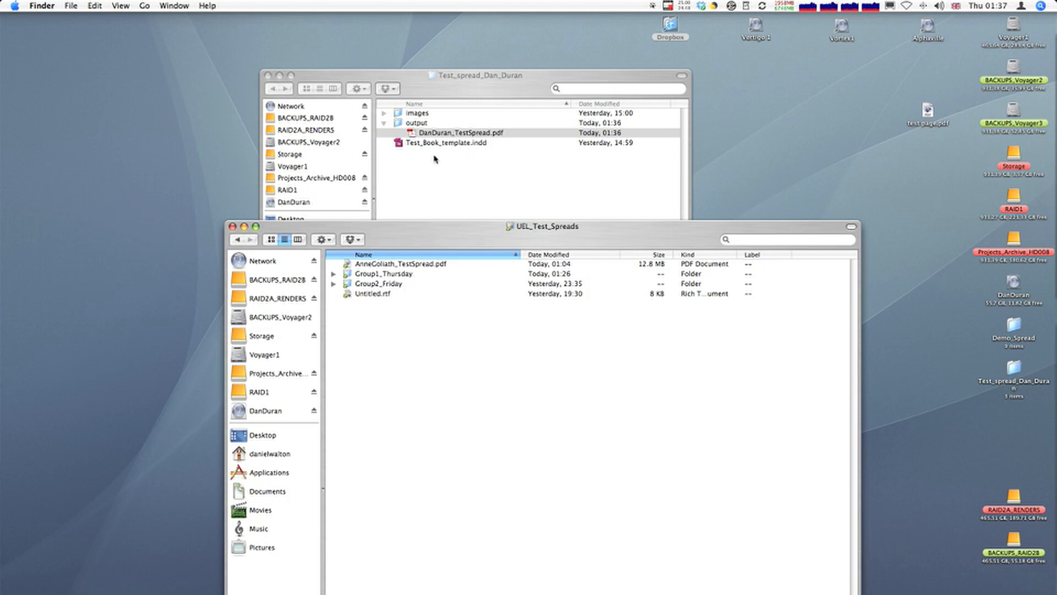
drag(445, 137, 386, 285)
click(450, 191)
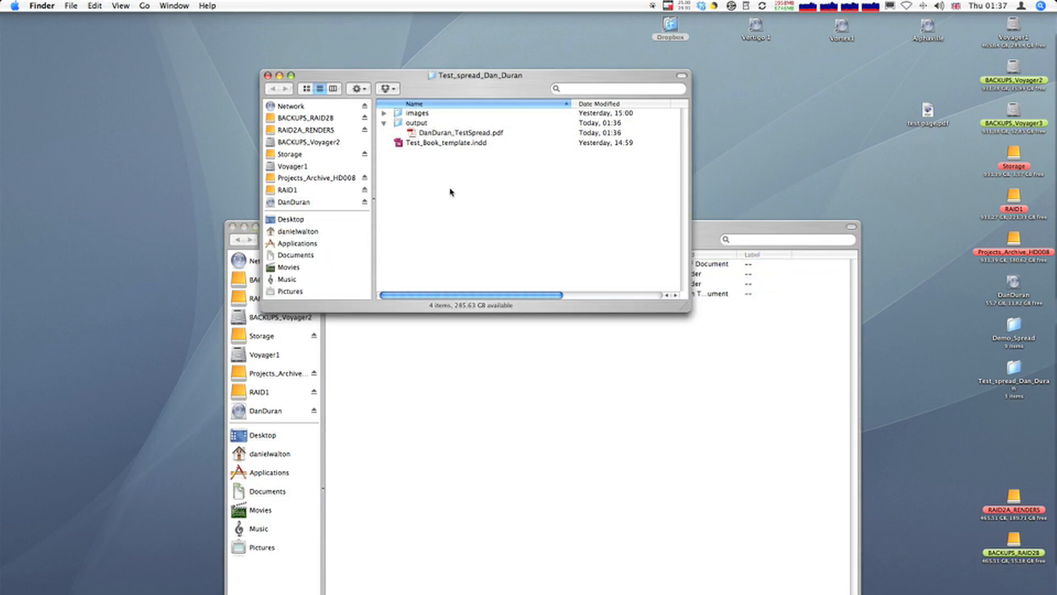
click(268, 75)
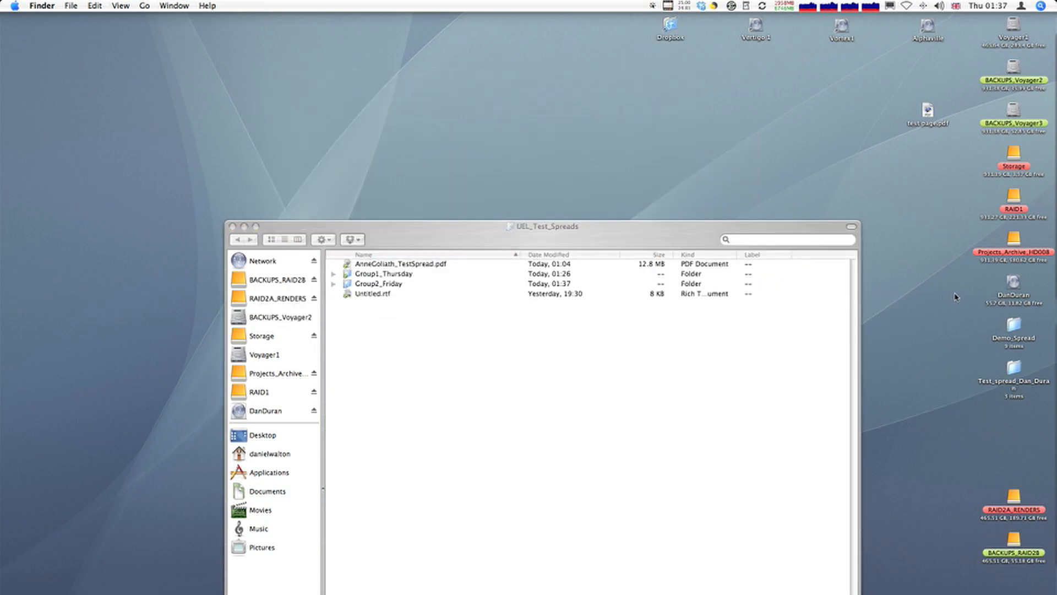